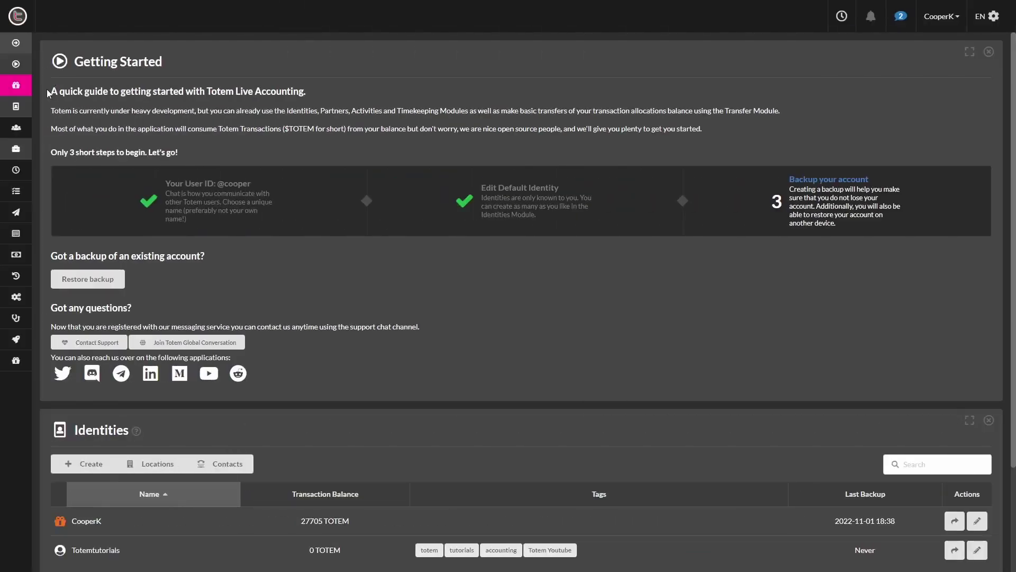
Close the Identities, Activities and Getting Started panels to empty the workspace
mouse_move(56, 84)
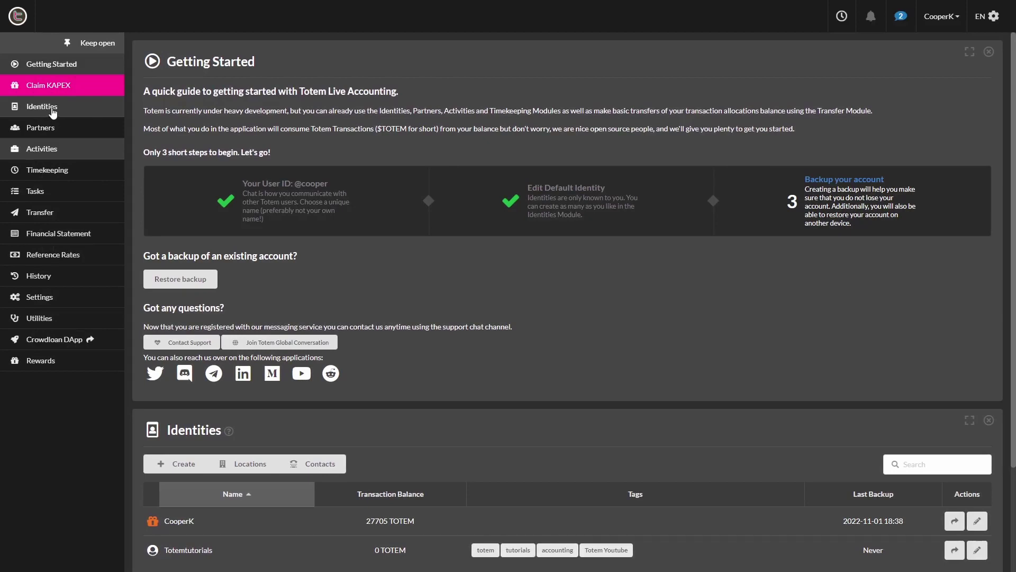
click(52, 150)
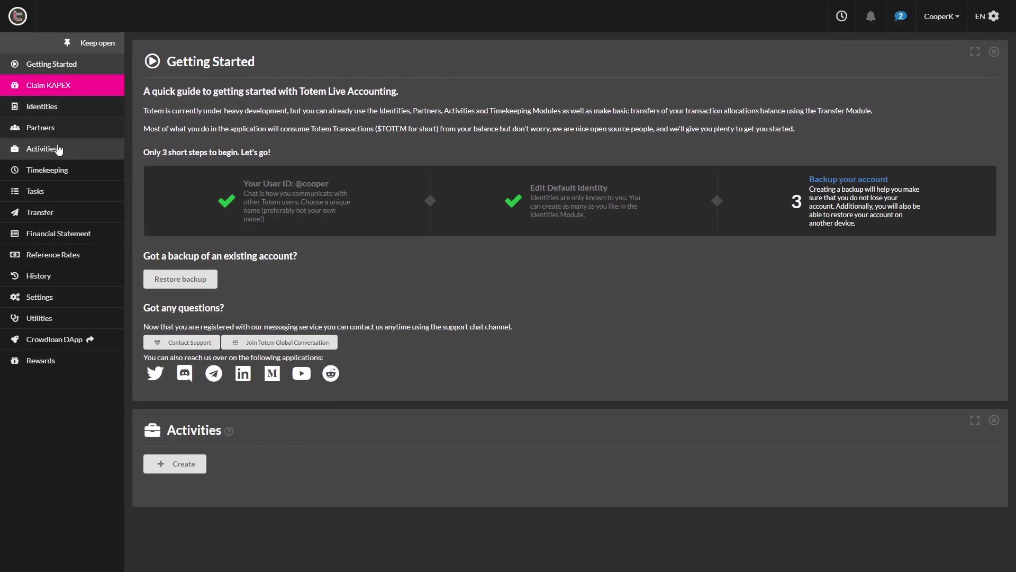
click(56, 154)
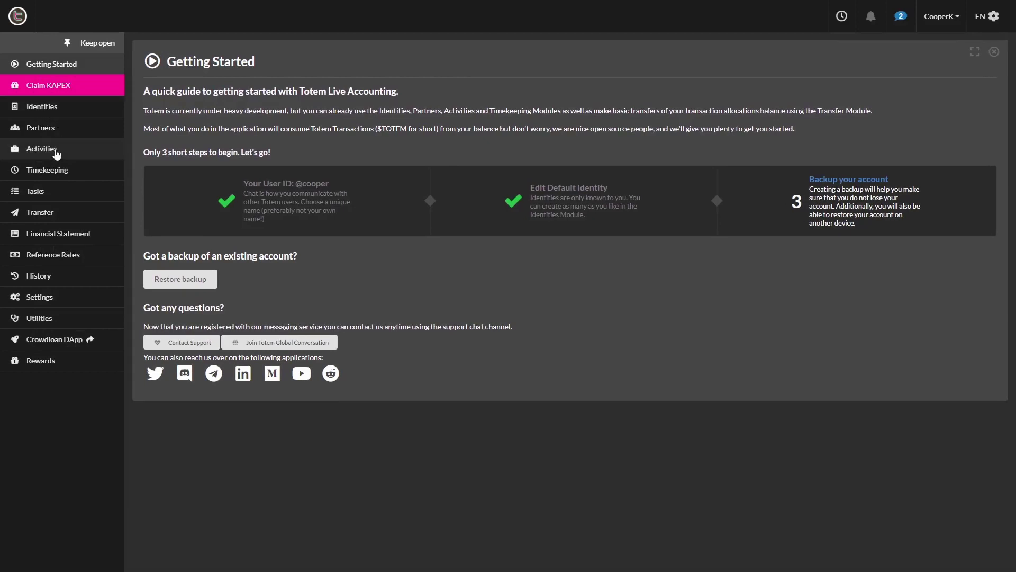
click(55, 68)
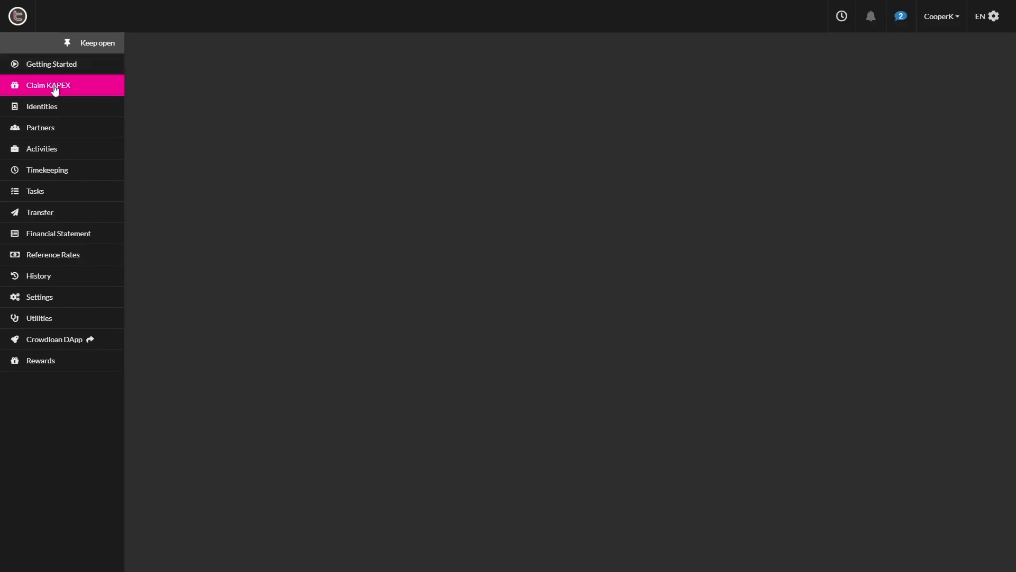
Open the Claim KAPEX task list and set Number Of Columns On Main Content to 2
click(54, 87)
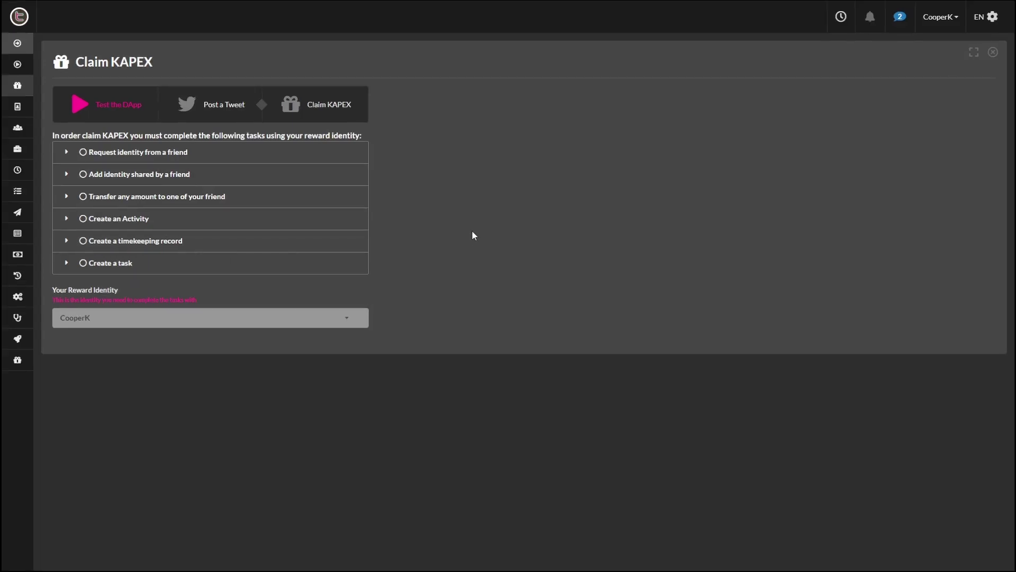
key(s)
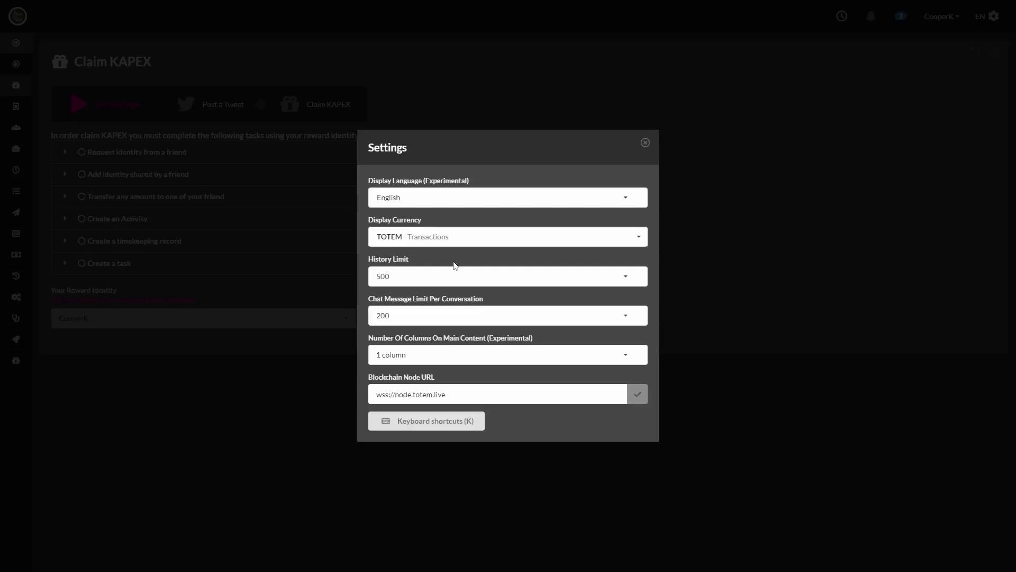
click(452, 360)
click(433, 391)
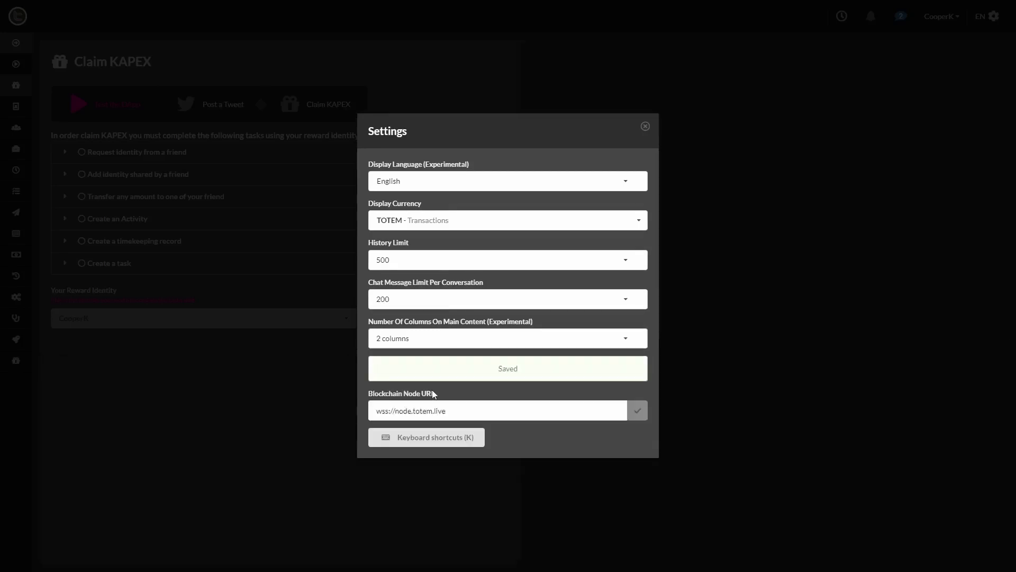
click(744, 320)
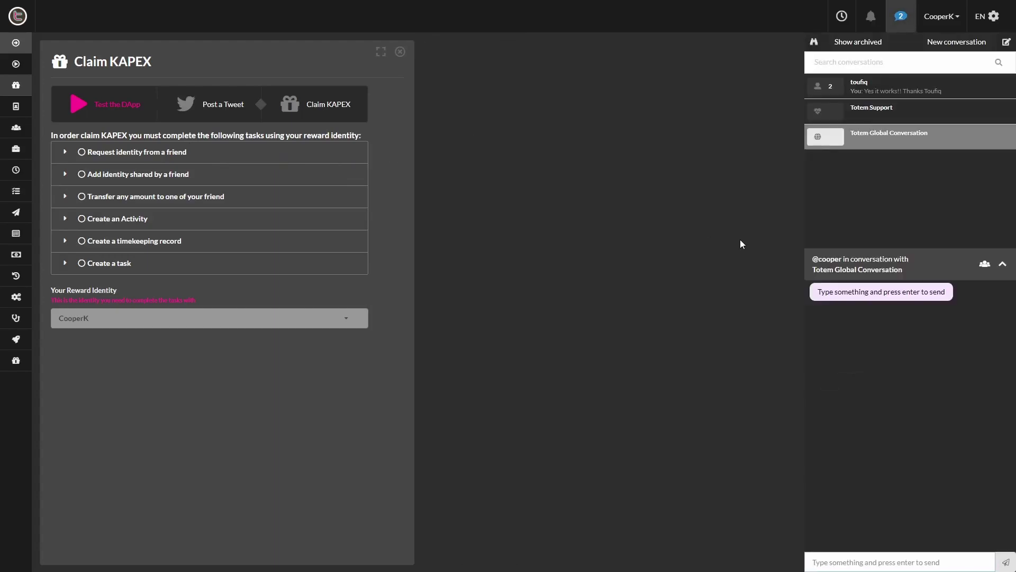
Post a greeting asking the partner to help claim some Kapex, plus a '?' follow-up
click(815, 138)
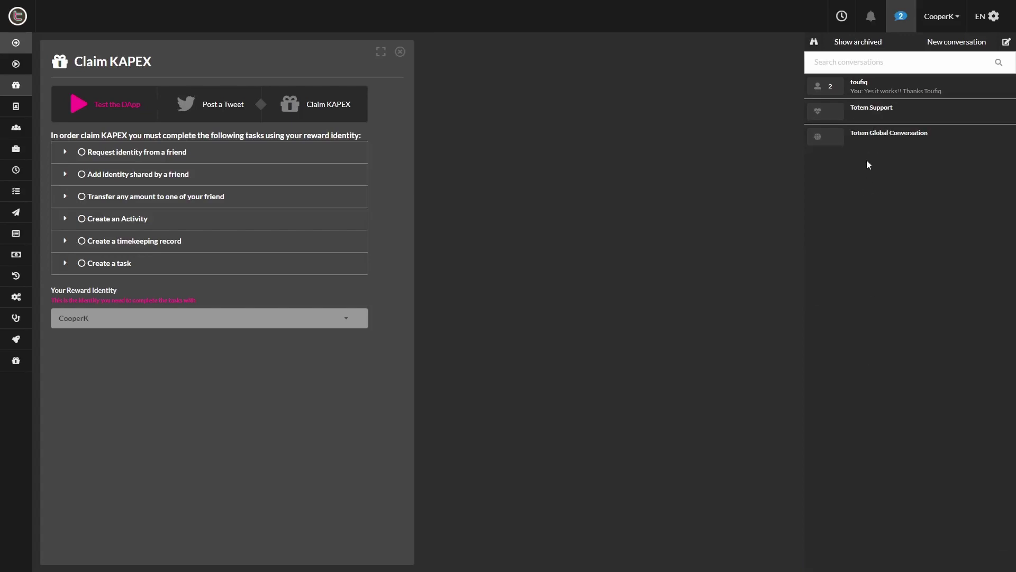
click(866, 139)
click(866, 561)
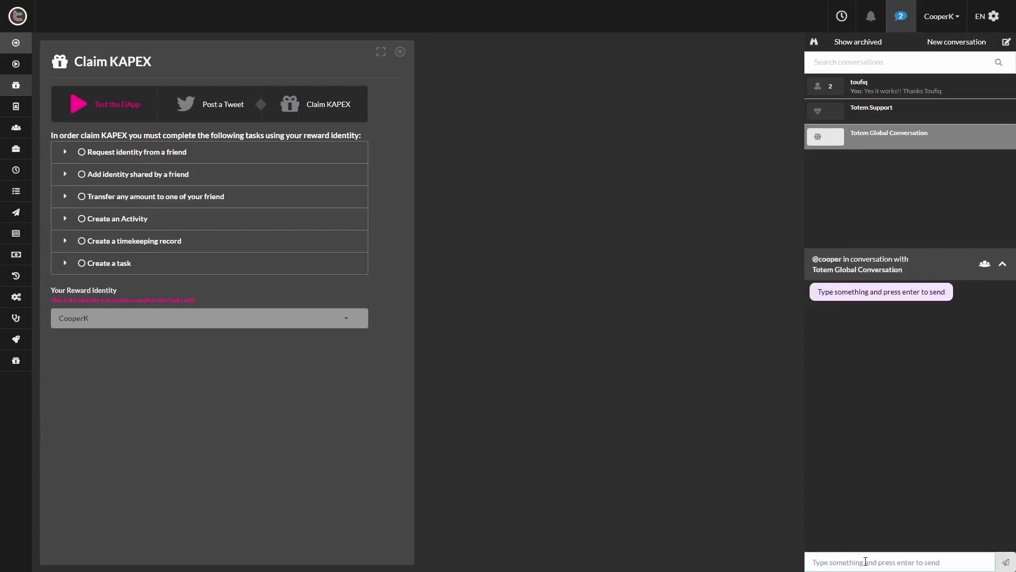
text(hello)
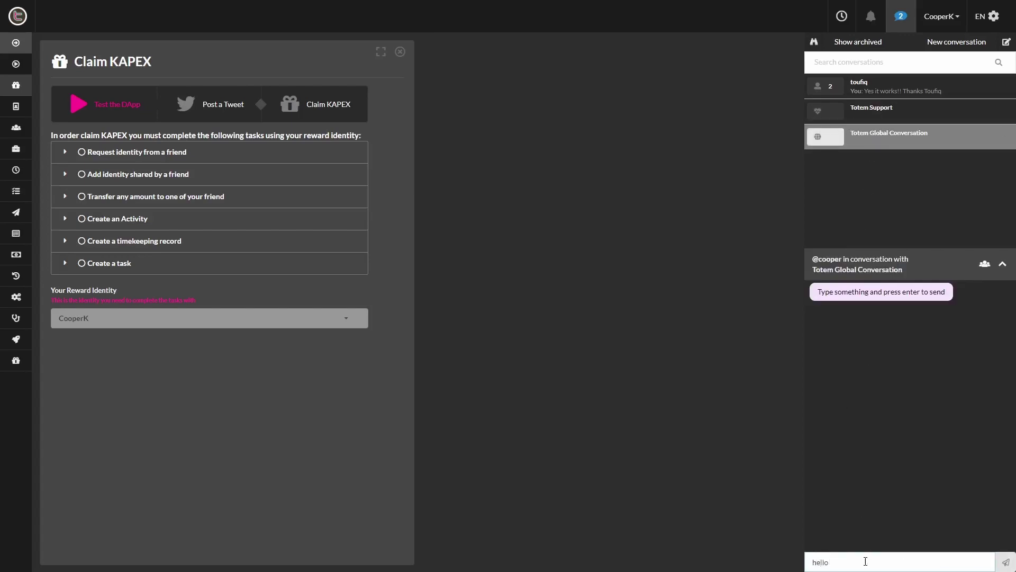
text( pilota)
text(rron)
key(BackSpace)
key(BackSpace)
key(BackSpace)
text(ron you ready to help me claim some Kapex)
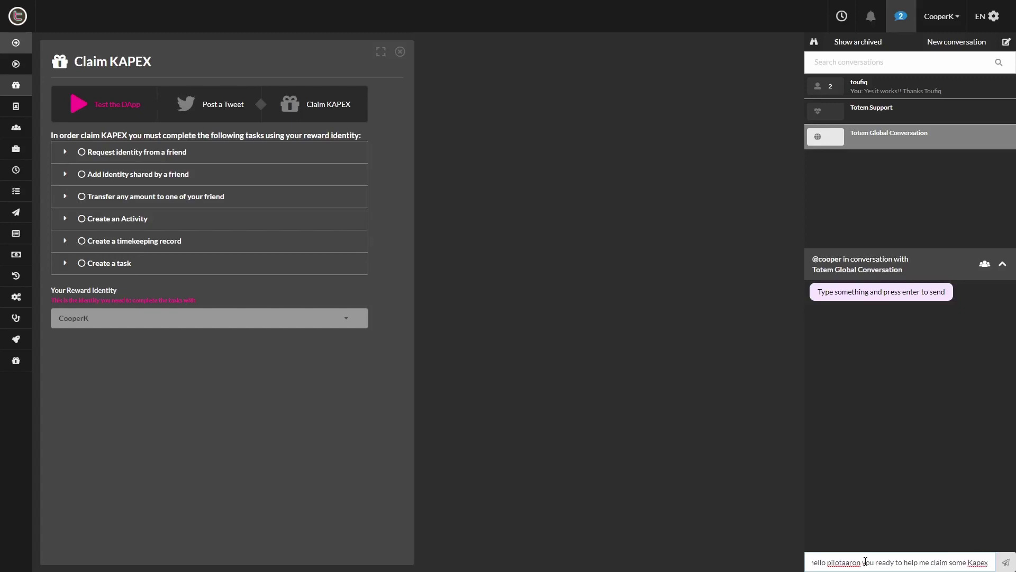
key(Return)
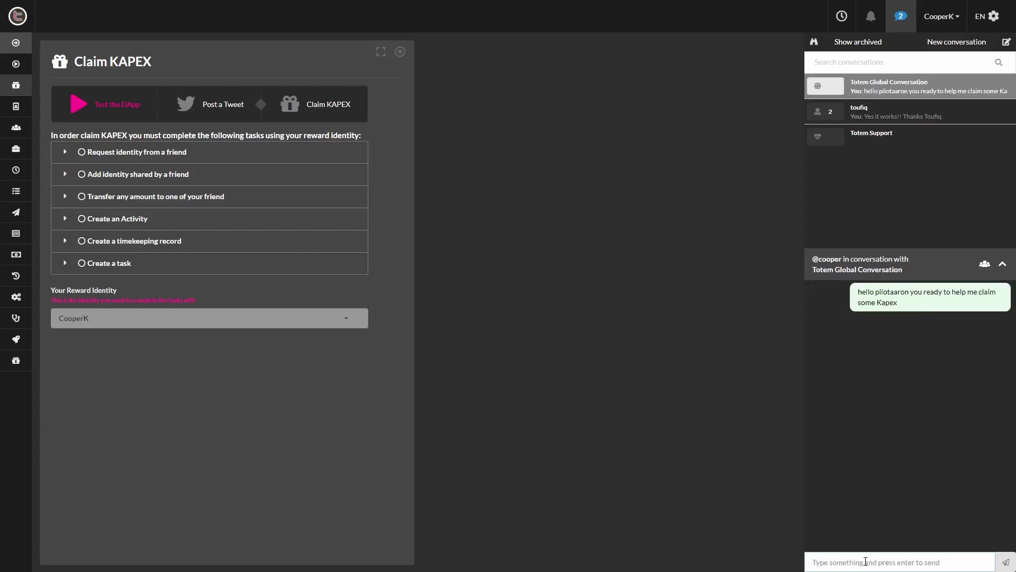
text(?)
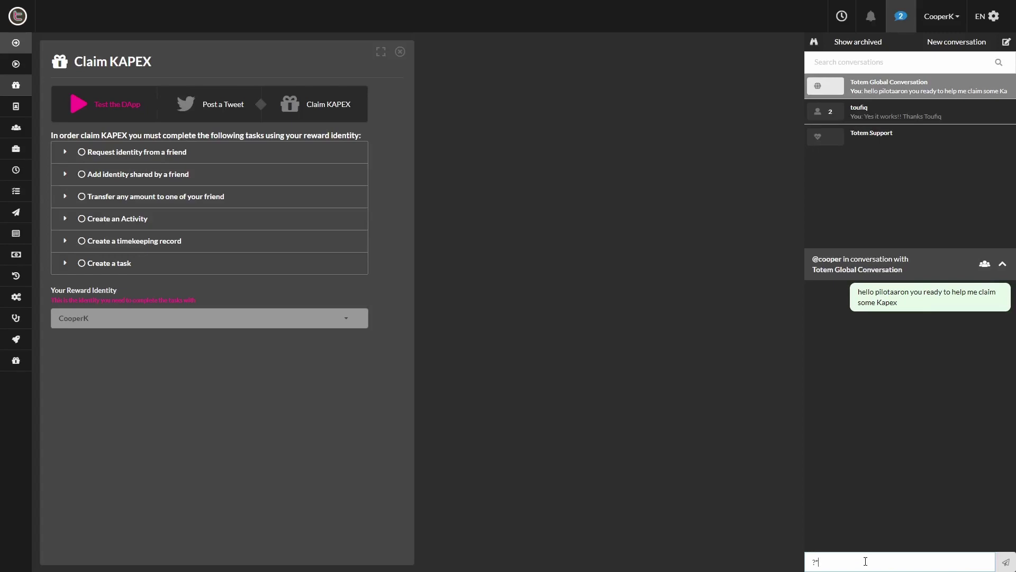
key(Return)
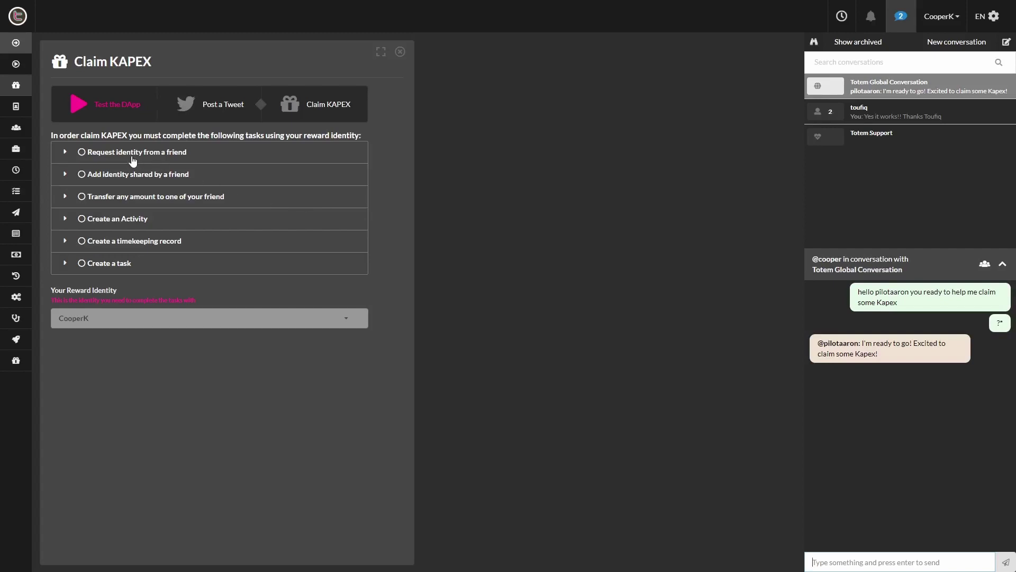
Start a new partner identity request in the Partners module with the friend selected
click(68, 153)
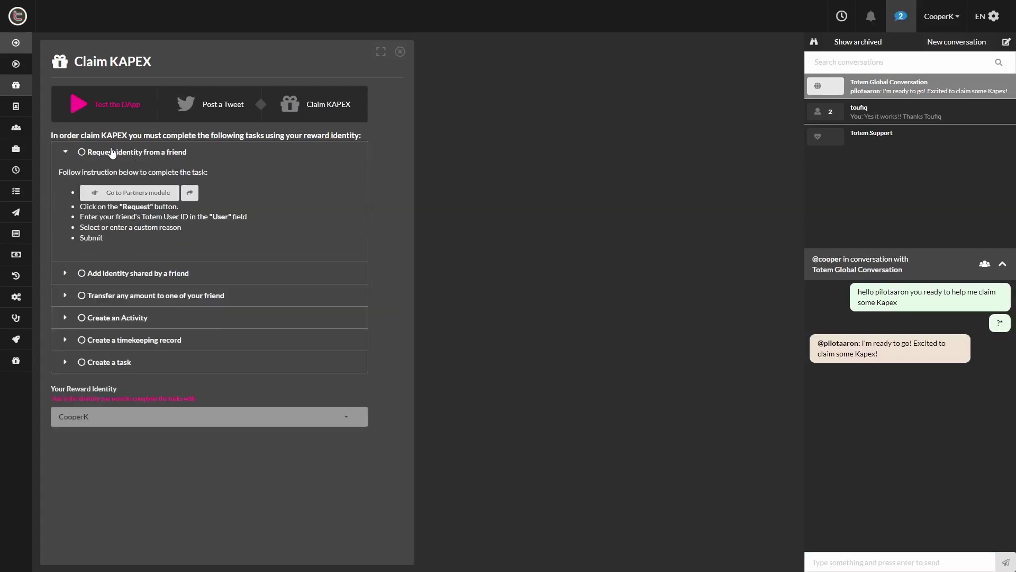
click(134, 196)
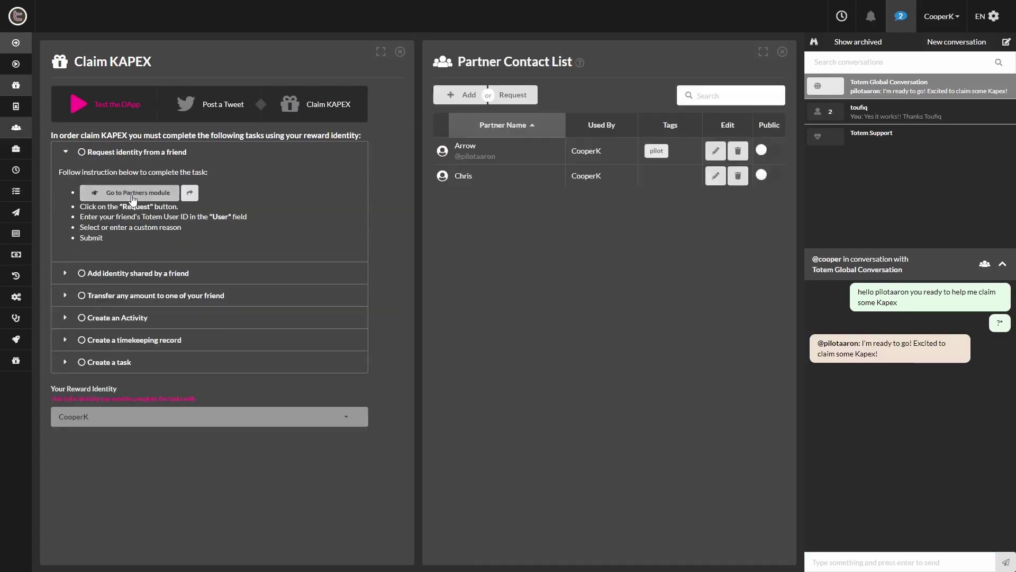
click(513, 98)
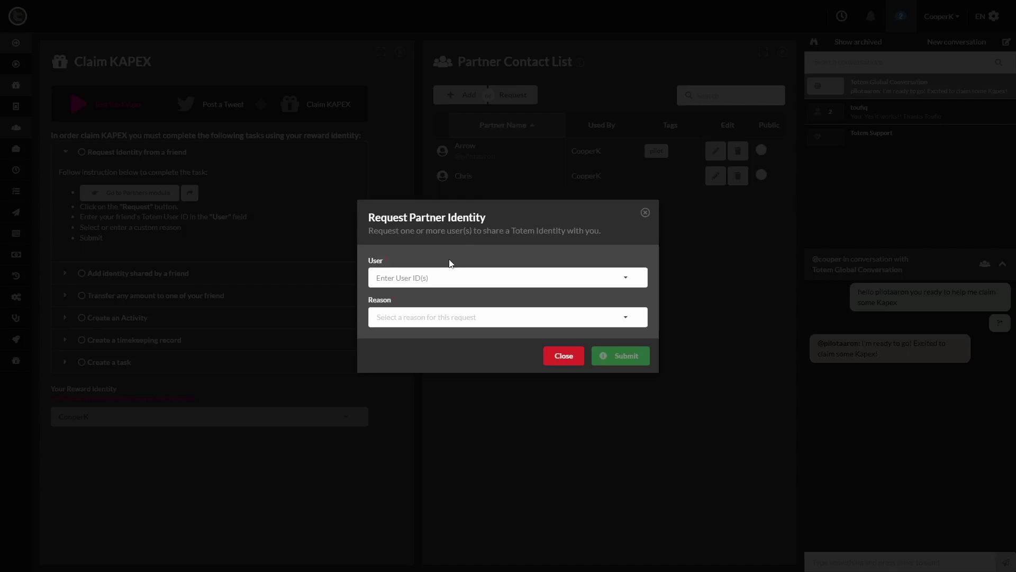
click(438, 279)
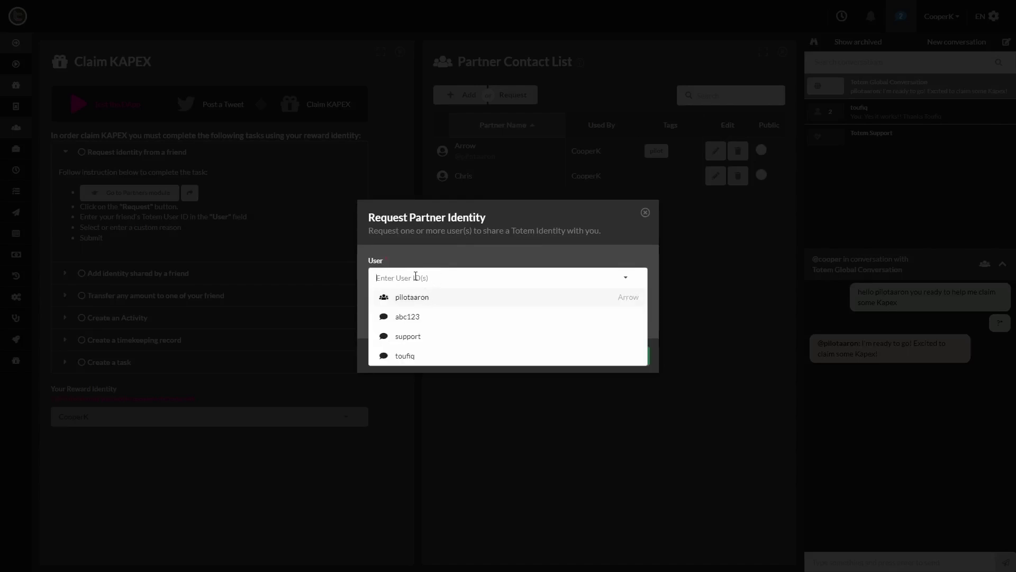
text(pilot)
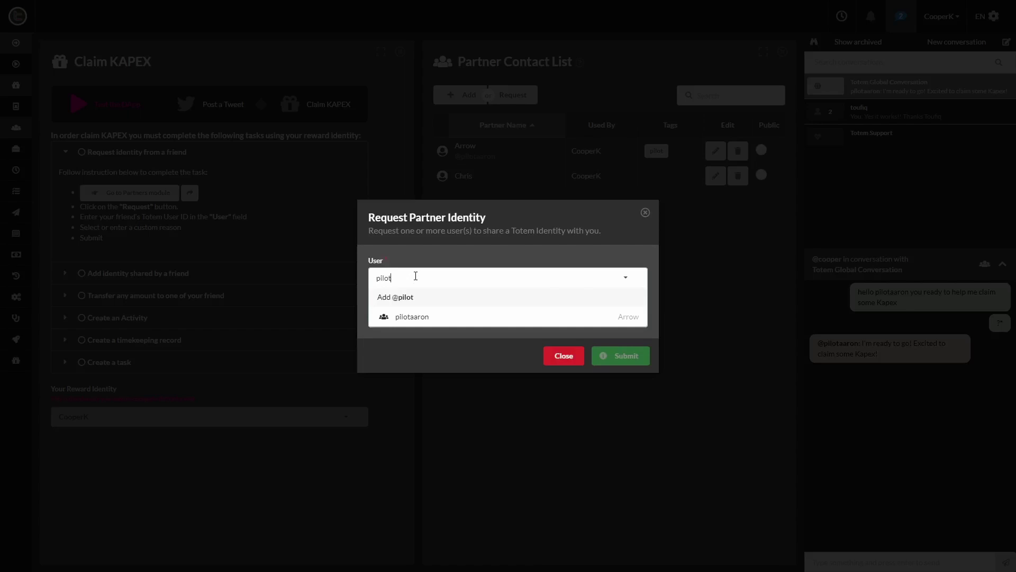
text(aaron)
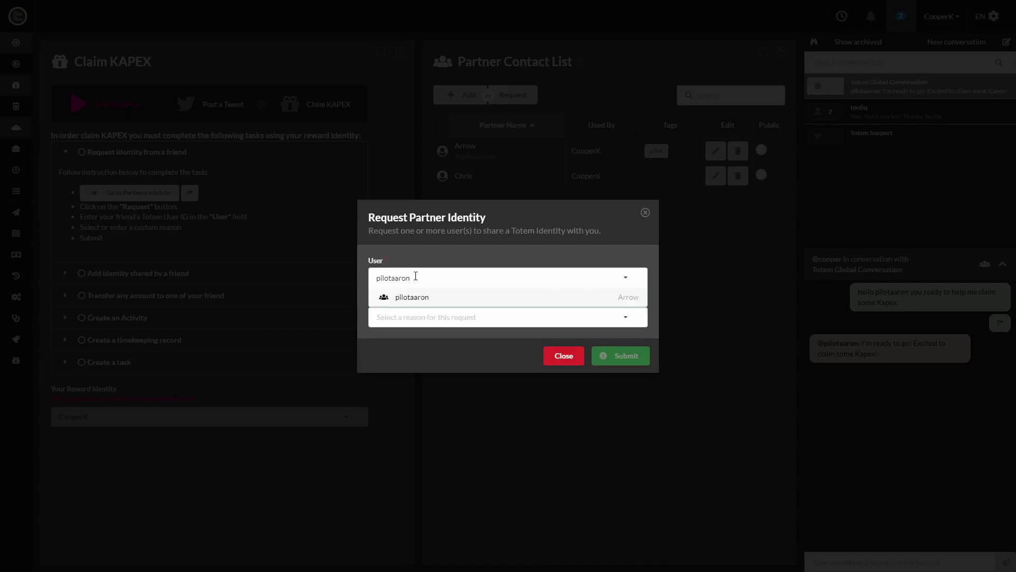
drag(415, 275, 377, 277)
key(Right)
click(427, 296)
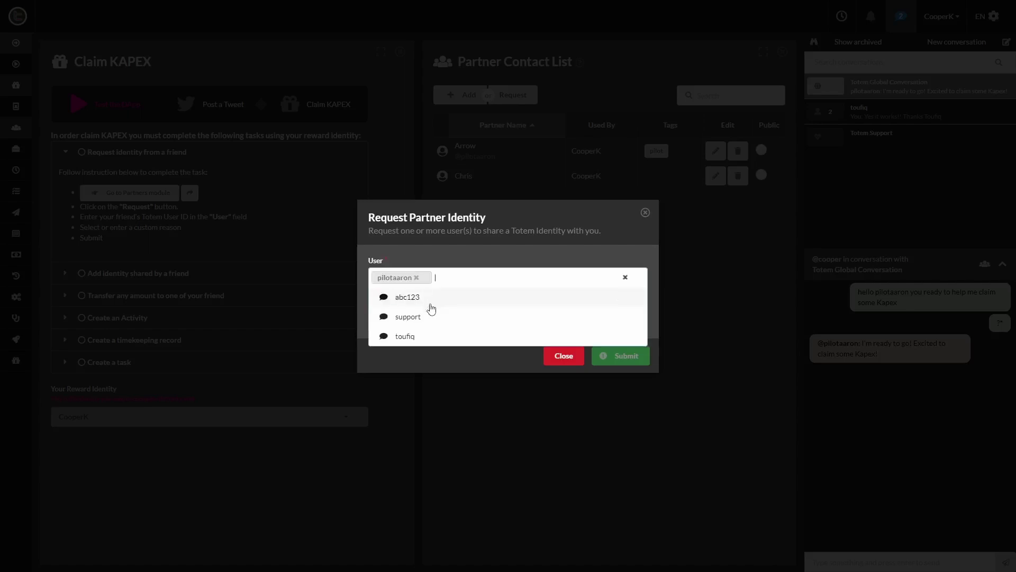
click(499, 353)
Give the request the custom reason 'claimkapex' and submit it
click(514, 318)
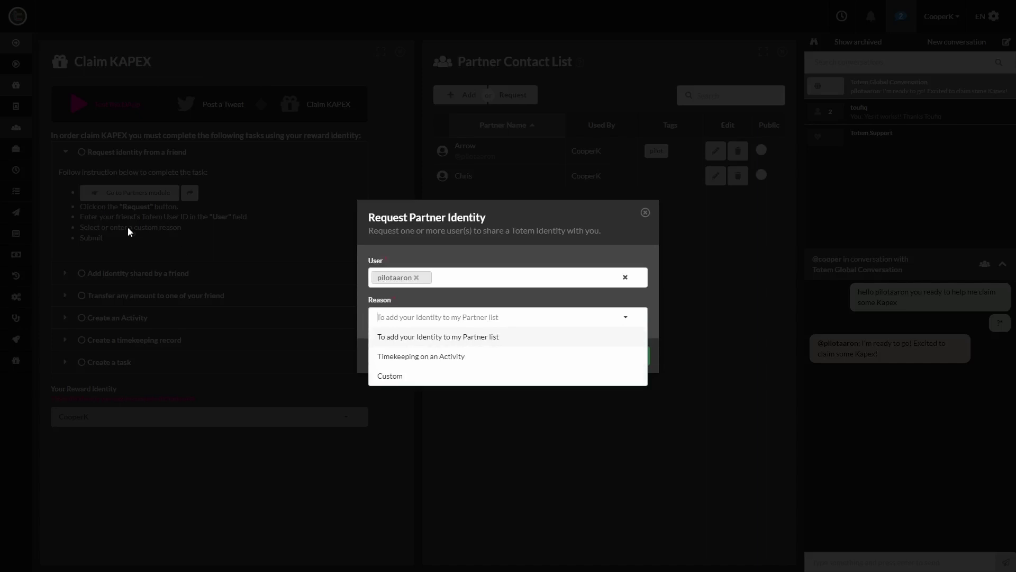
click(398, 377)
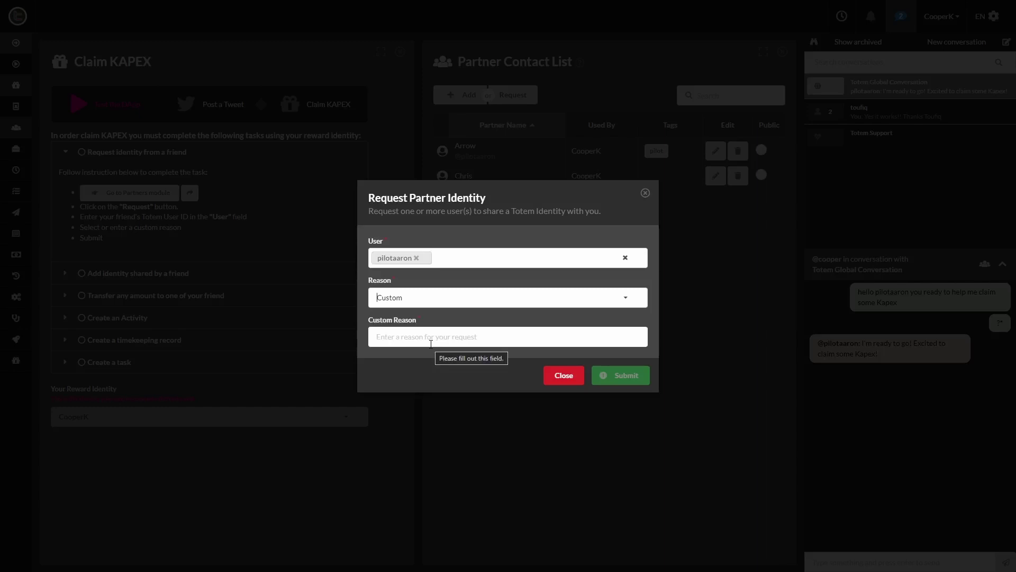
click(455, 339)
text(claim)
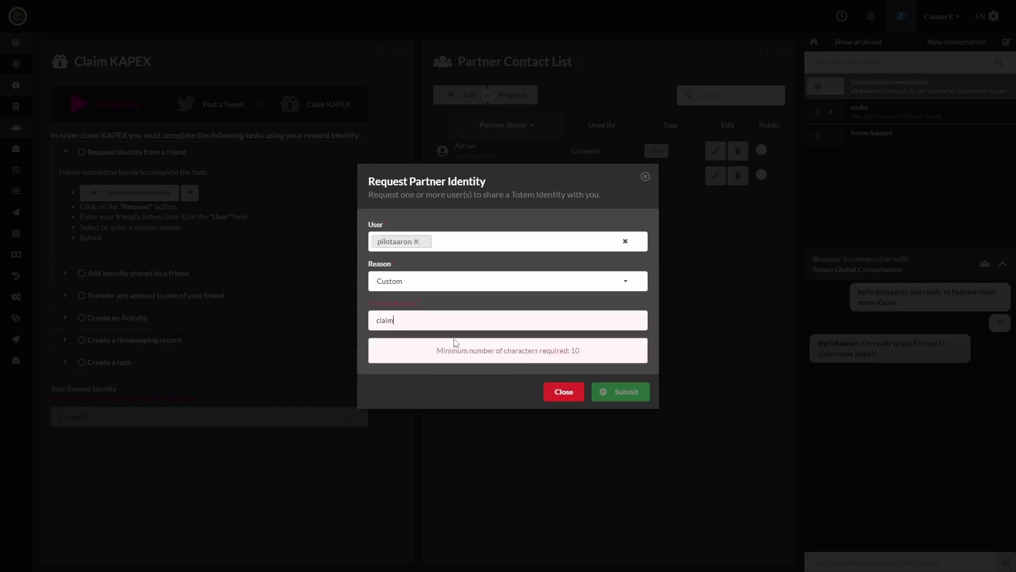
text(kapex)
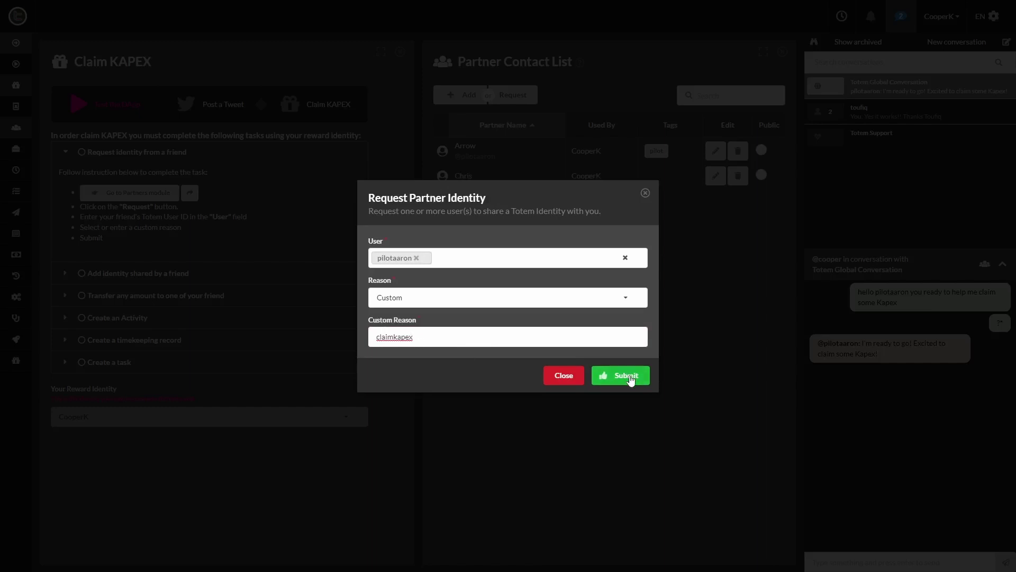
click(630, 379)
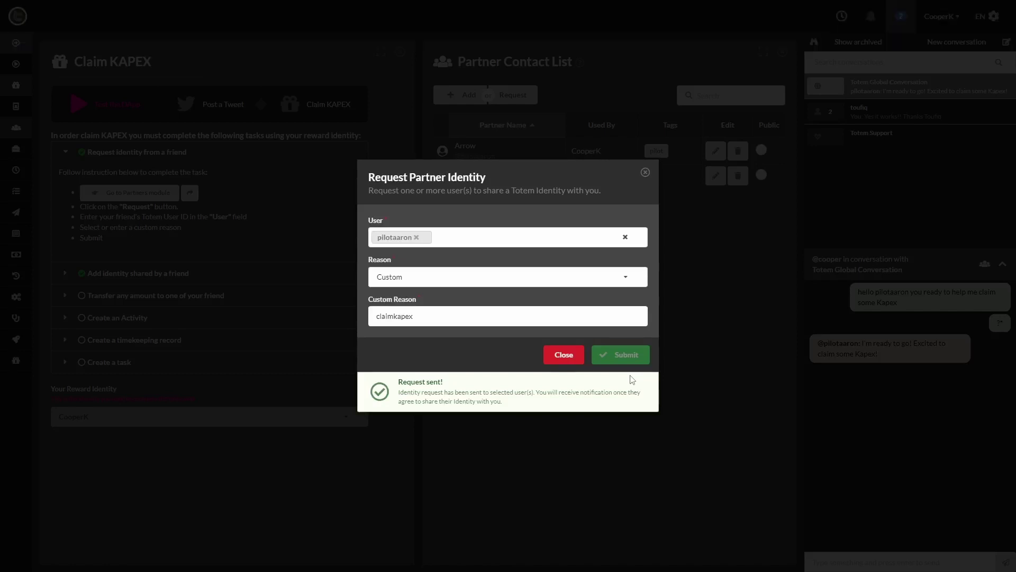
Apply the friend's shared identity from the notification to their partner contact
click(704, 280)
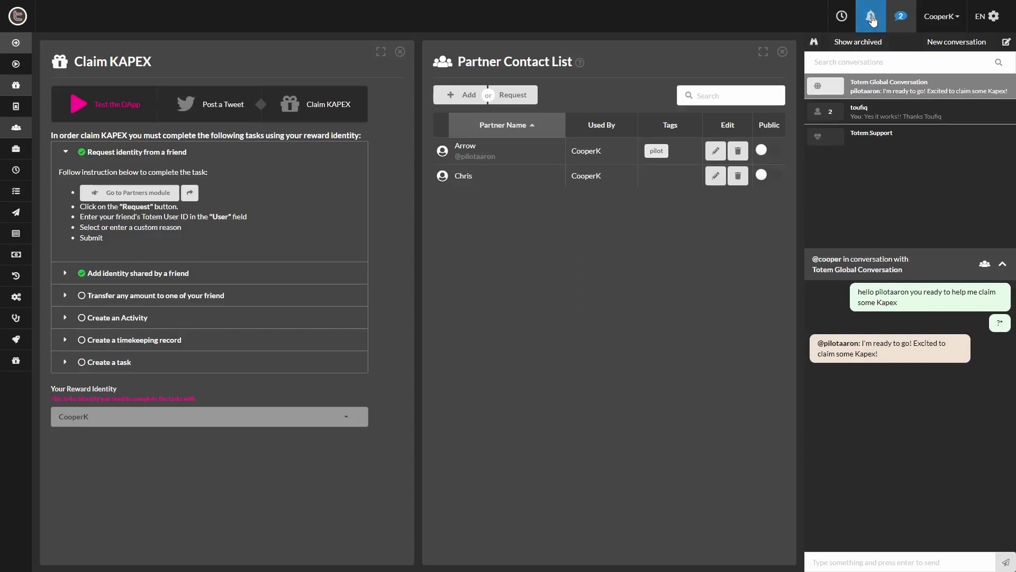
click(872, 20)
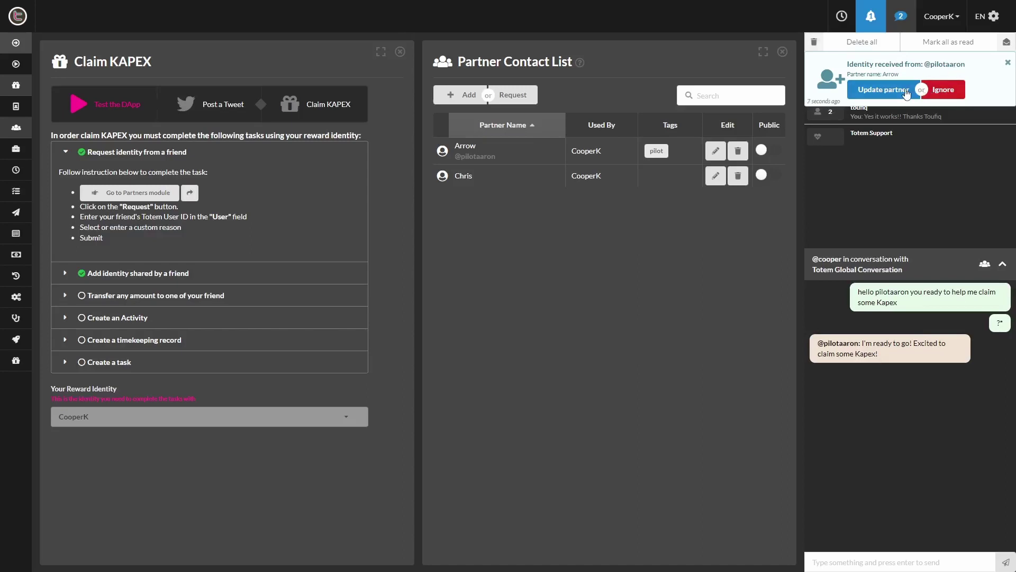
click(877, 91)
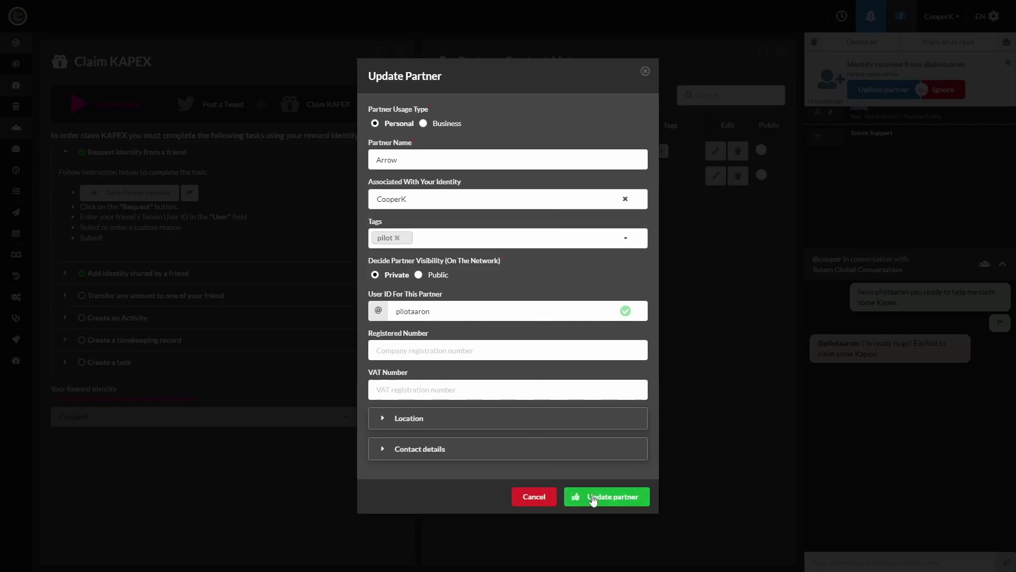
click(606, 496)
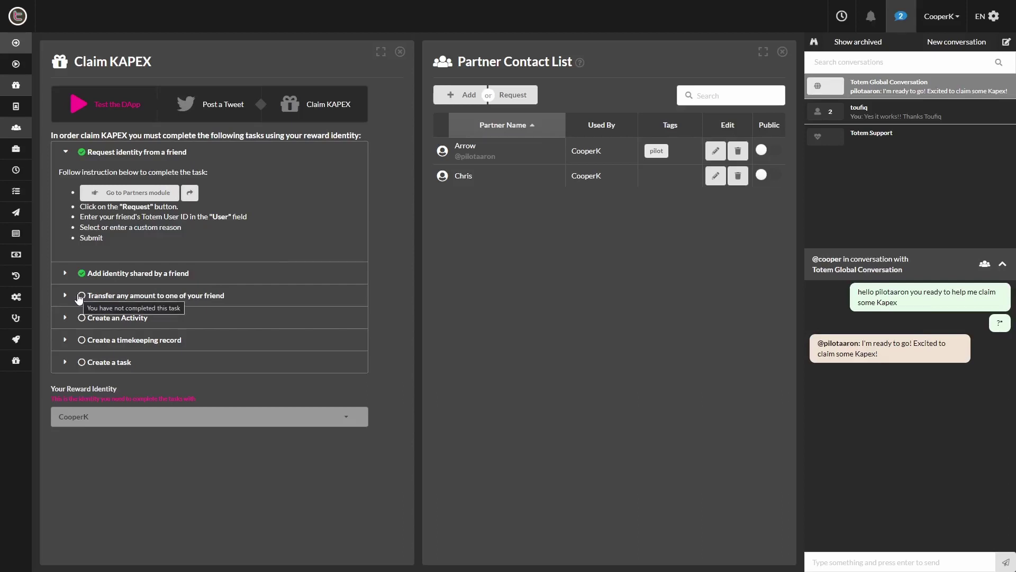
Open the Transfer Funds module from the transfer task with the friend as recipient
click(782, 51)
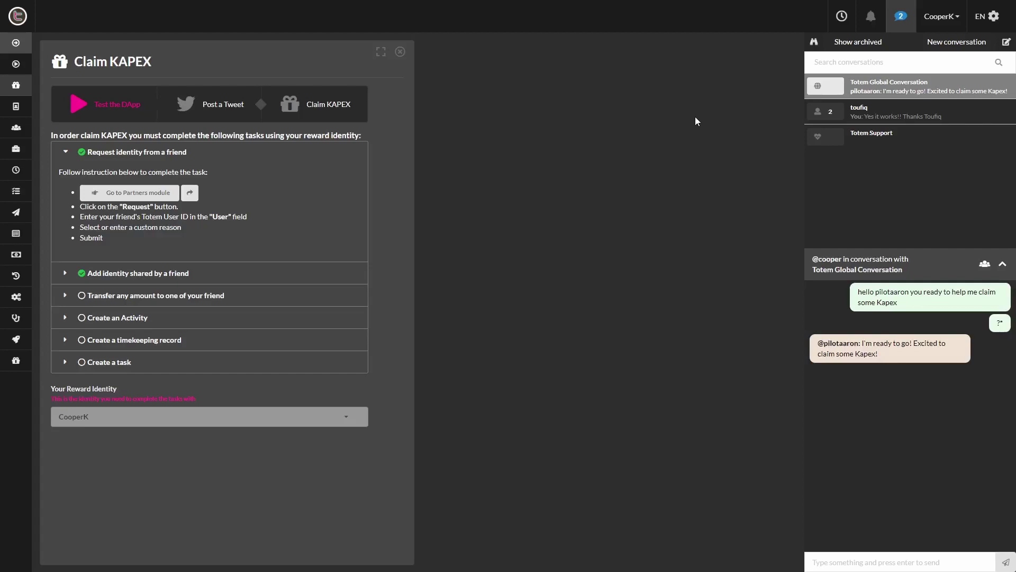
click(64, 297)
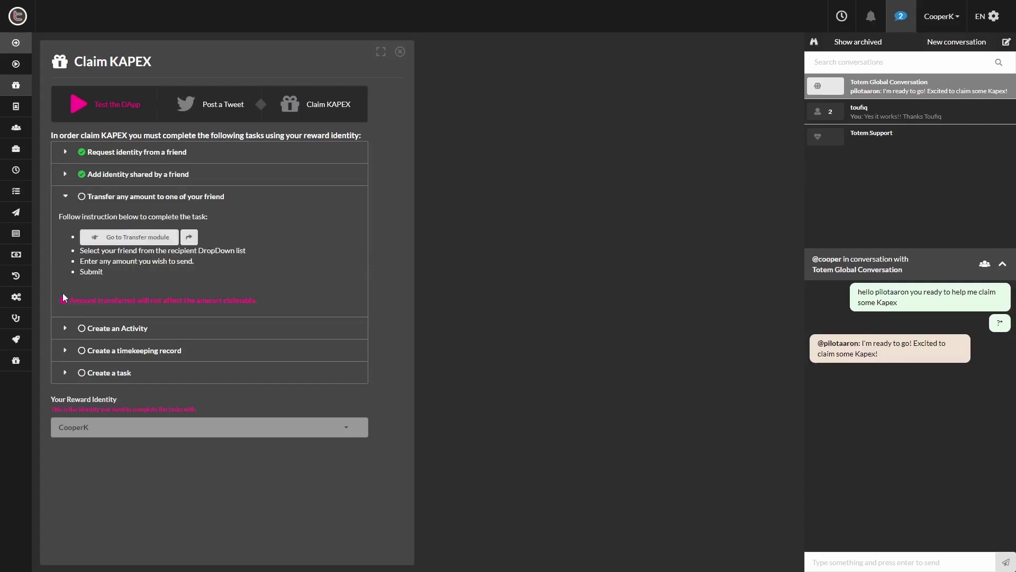
click(142, 241)
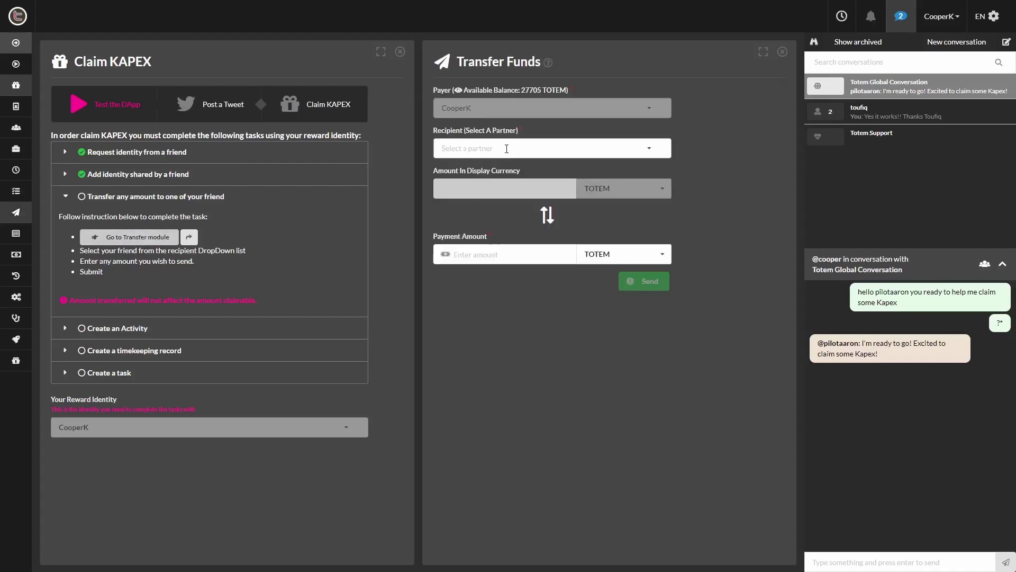
click(507, 148)
click(454, 169)
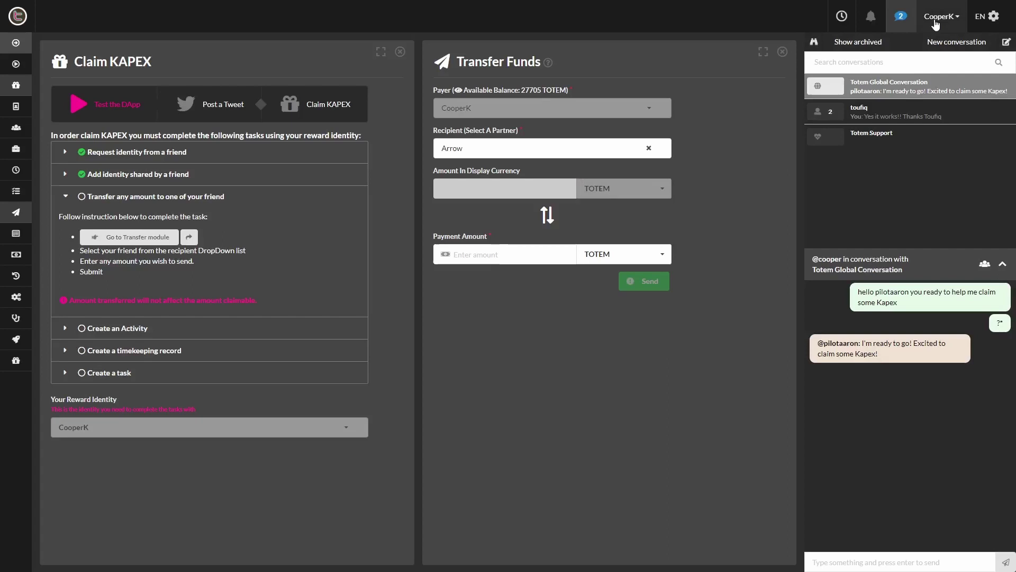
Enter a payment amount of 1 in USD
click(488, 256)
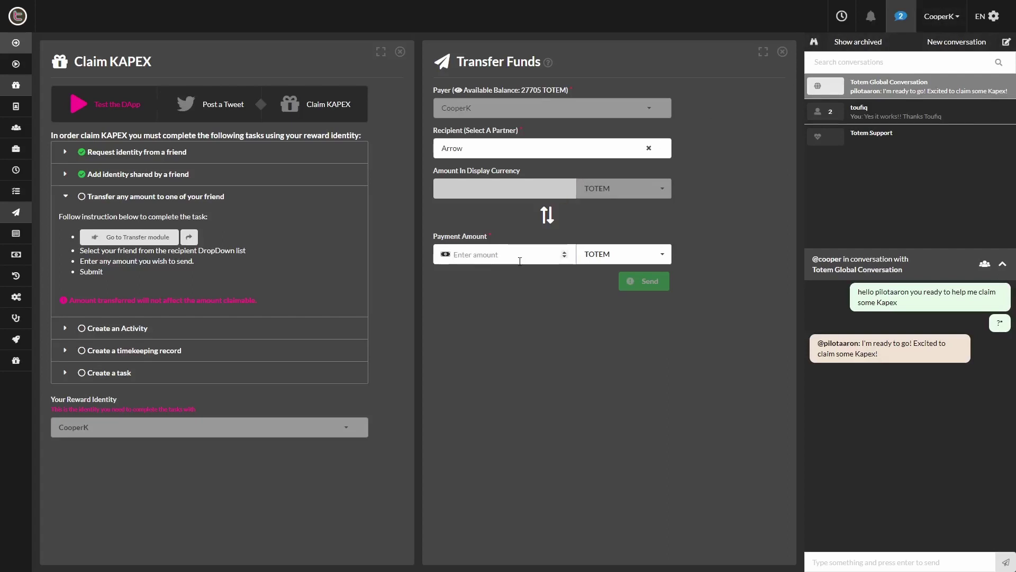
text(.5)
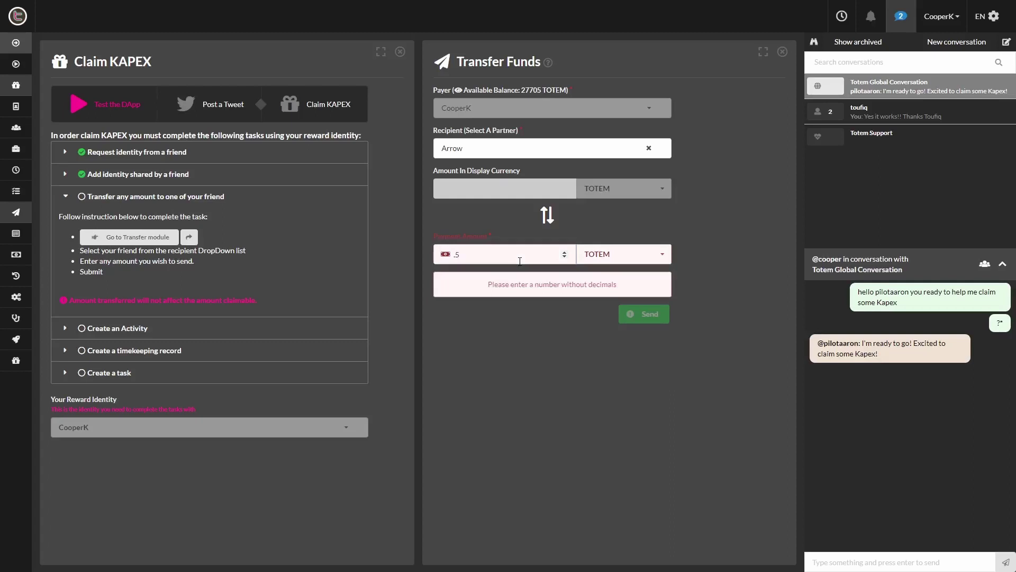
drag(502, 254, 418, 256)
text(1)
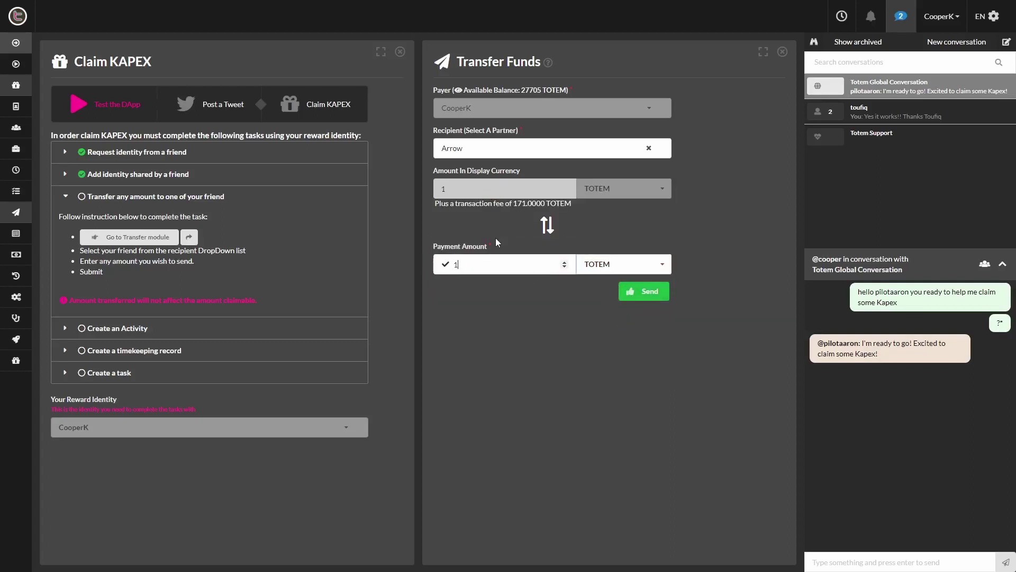
click(662, 267)
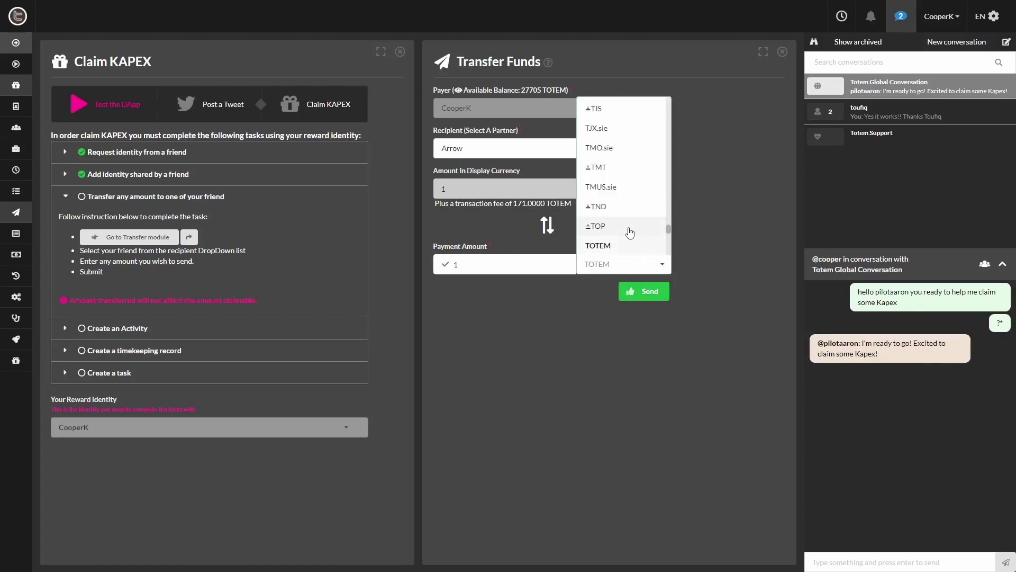
text(usd)
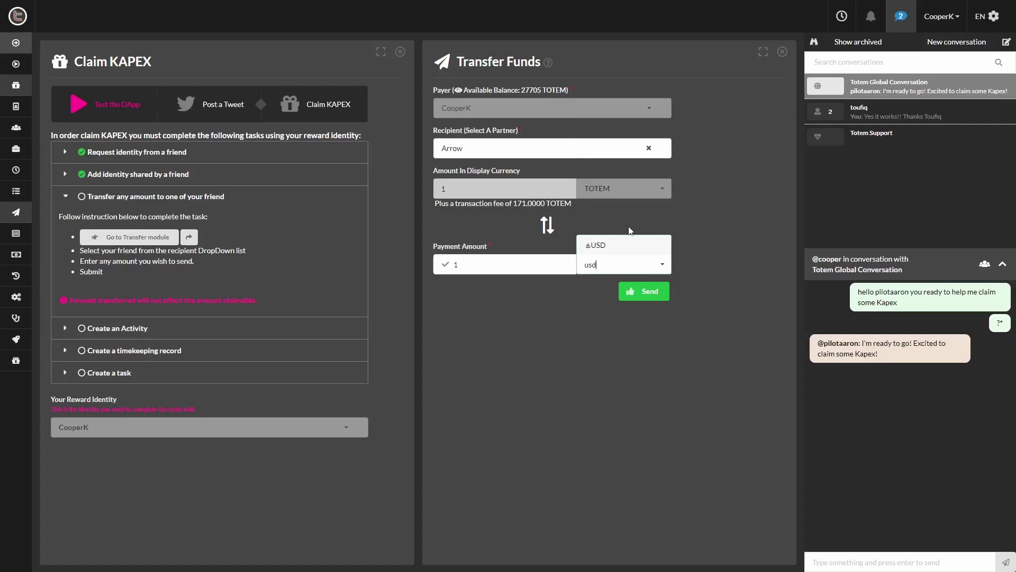
key(Return)
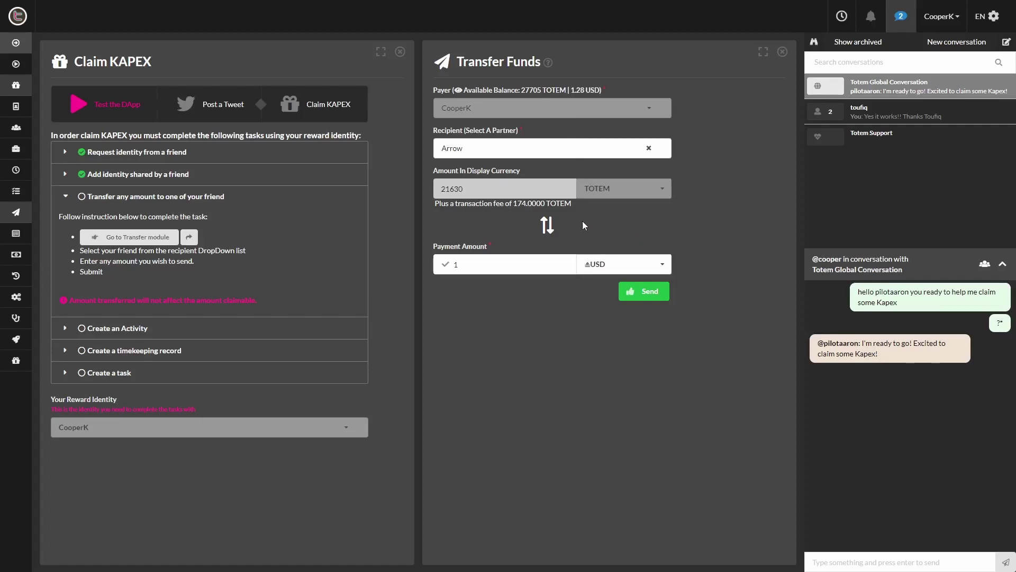
Send and confirm the 1 USD transfer, then collapse the completed transfer task
click(644, 292)
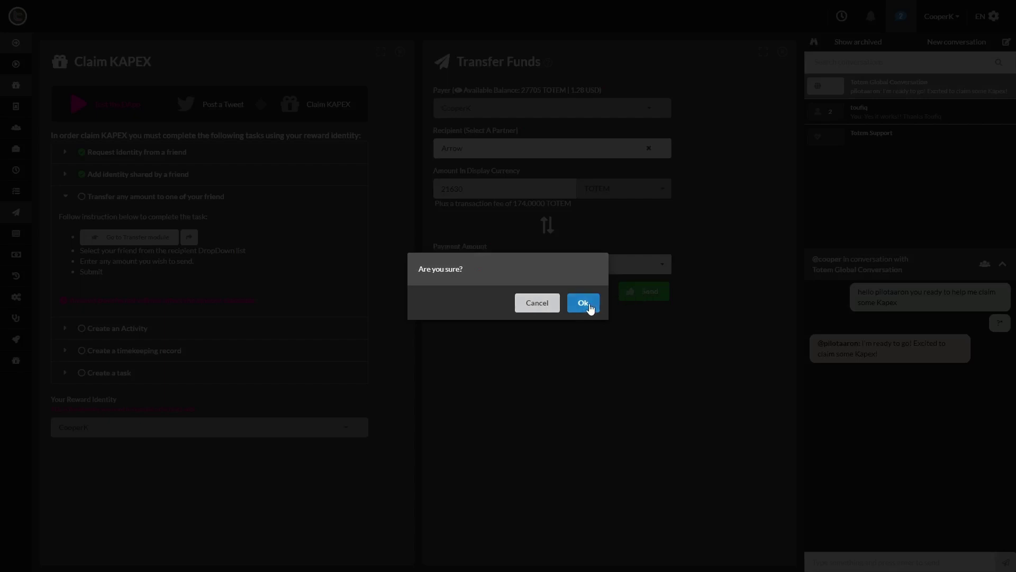
click(584, 303)
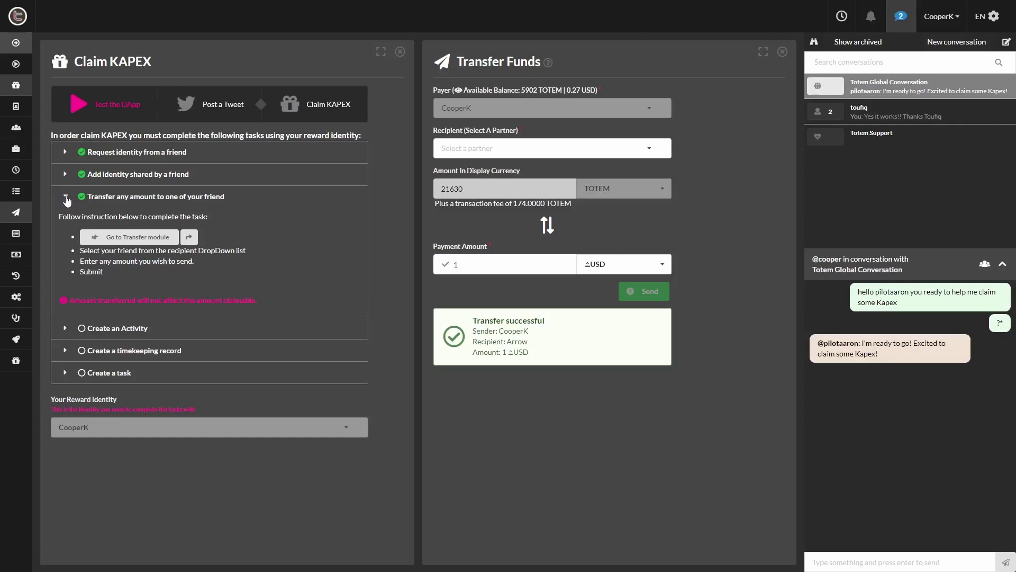
click(64, 197)
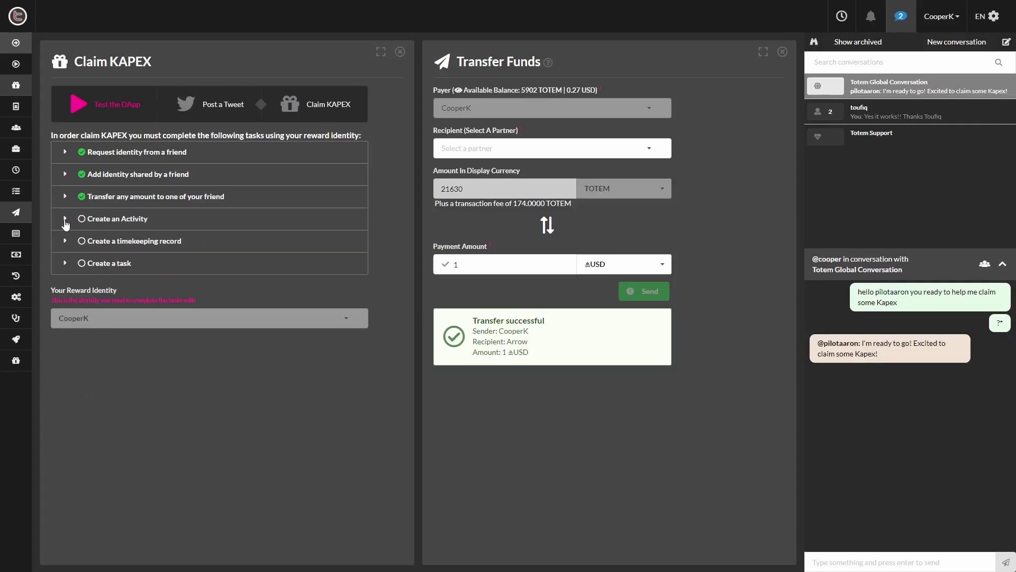
Expand the Create an Activity task, close Transfer Funds, and open the Activities module
click(65, 220)
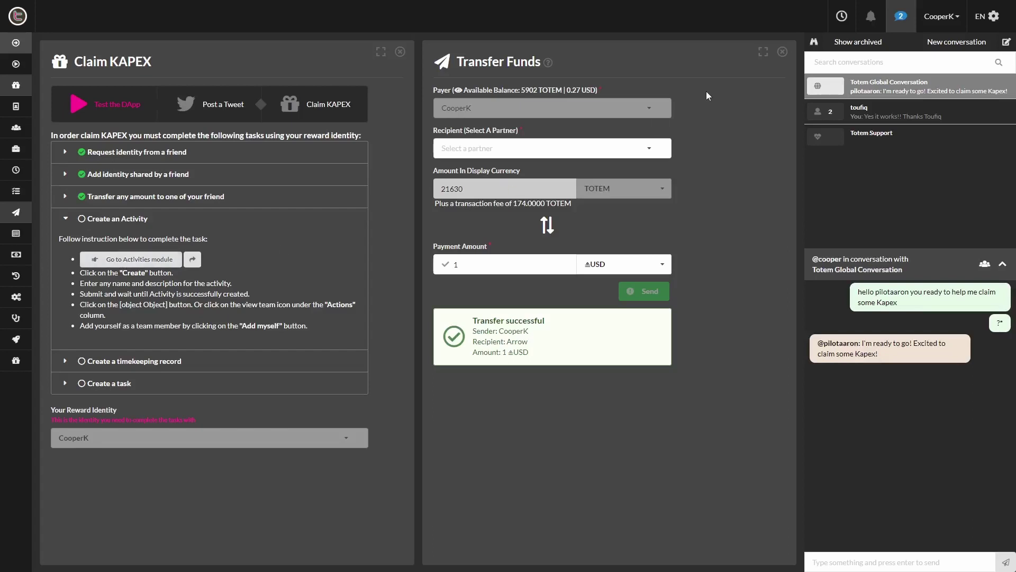
click(781, 52)
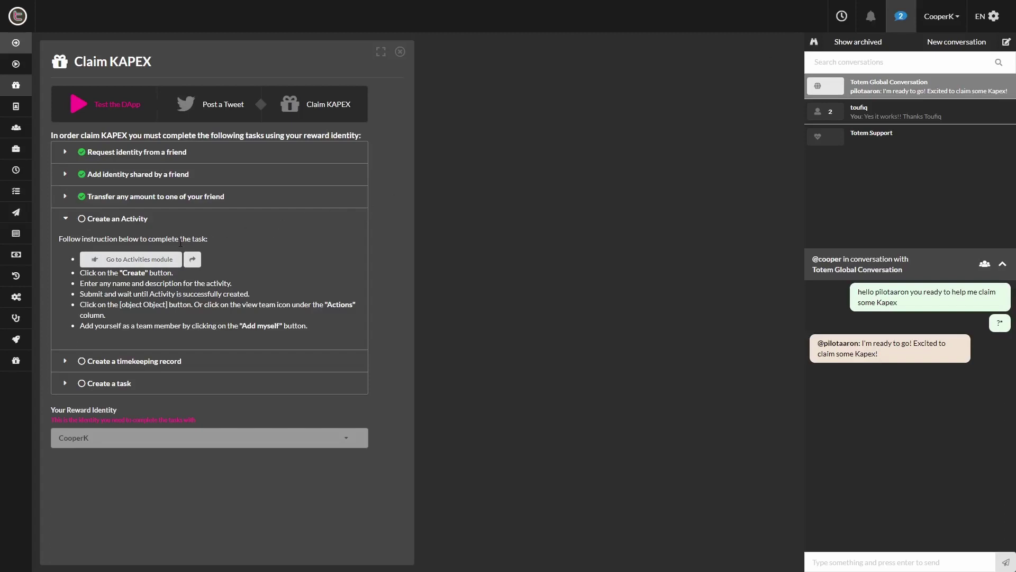
click(149, 263)
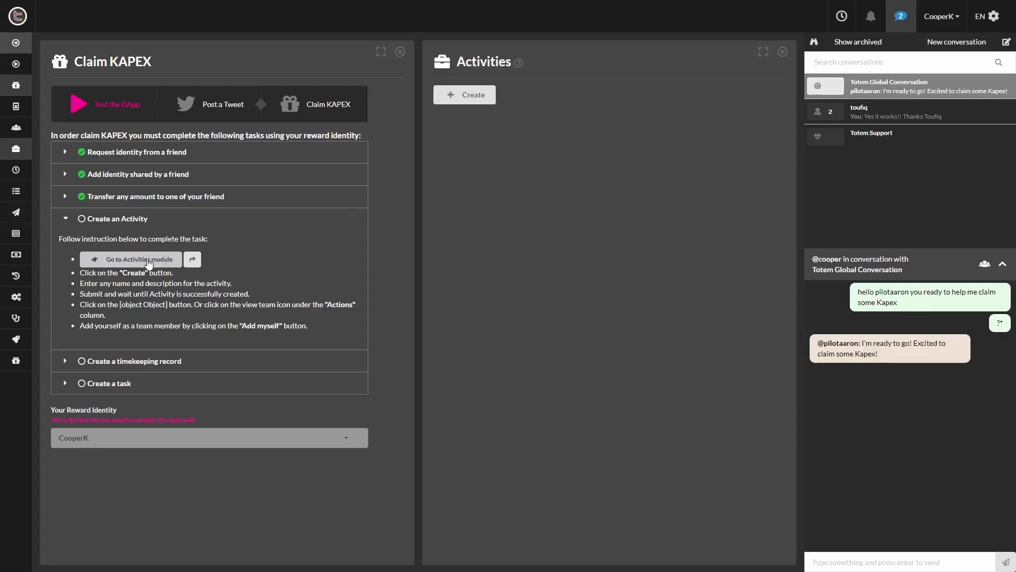
Create the activity 'Helping Claim Kapex' described 'thanks for helping me claim Kapex'
click(469, 97)
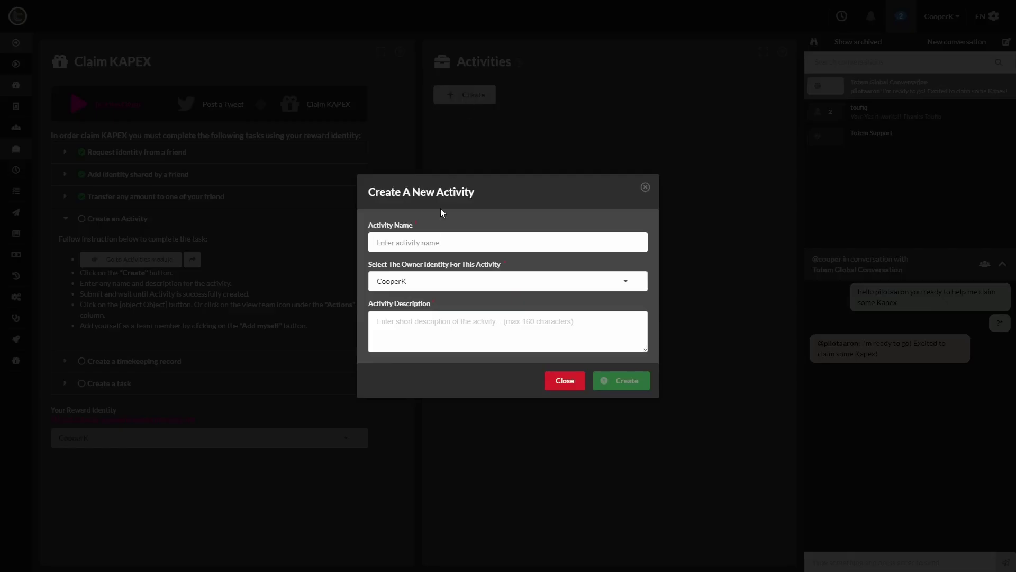
click(432, 242)
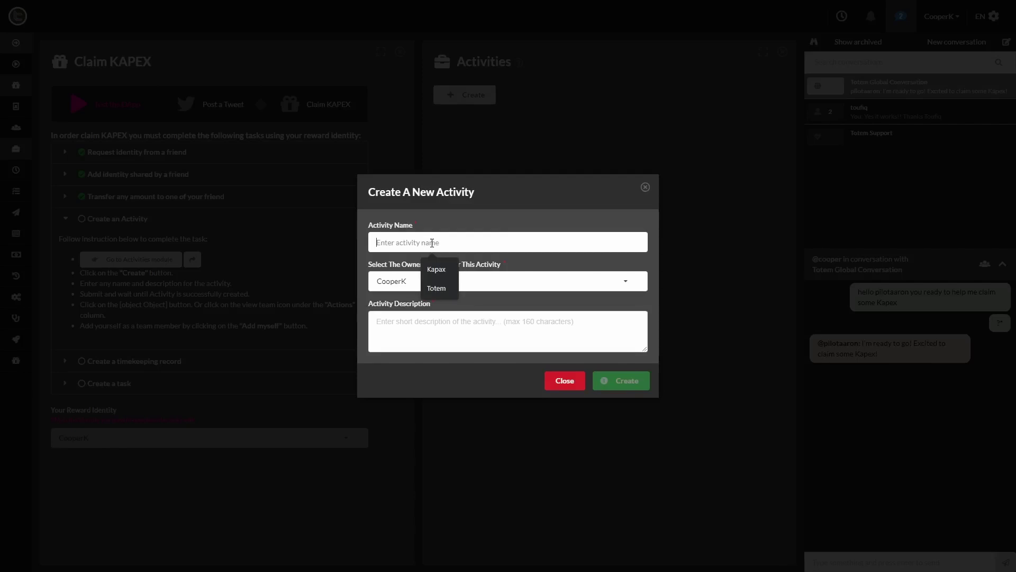
text(Helping Claim )
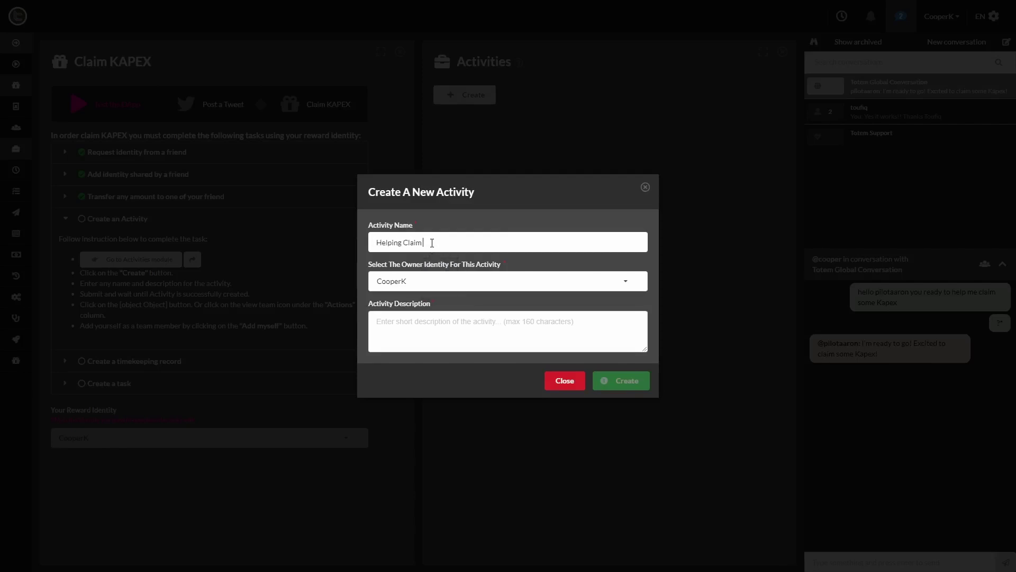
text(Kapex)
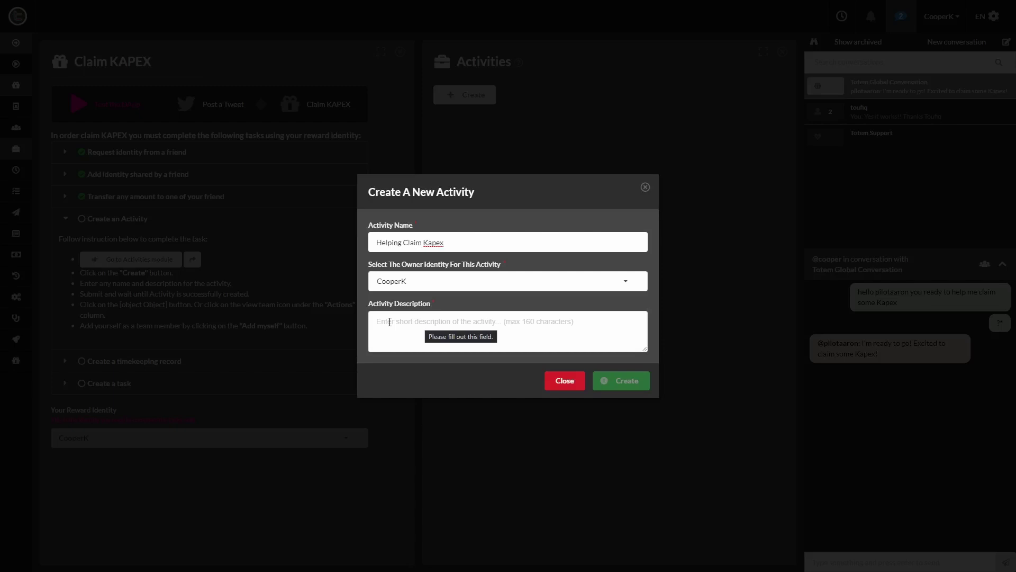
click(390, 322)
text(thanks for )
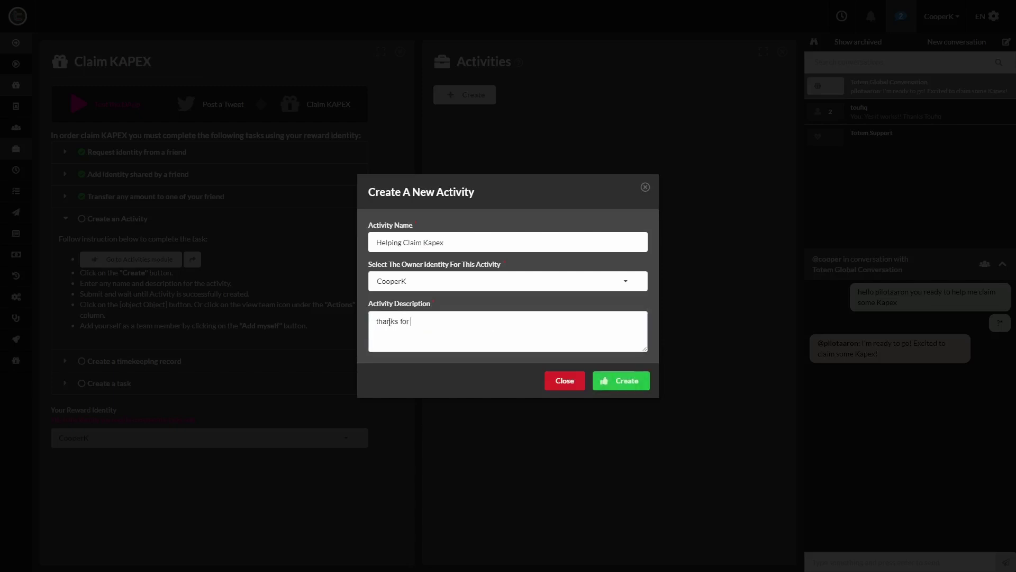
text(helping me claim Kapex)
click(624, 381)
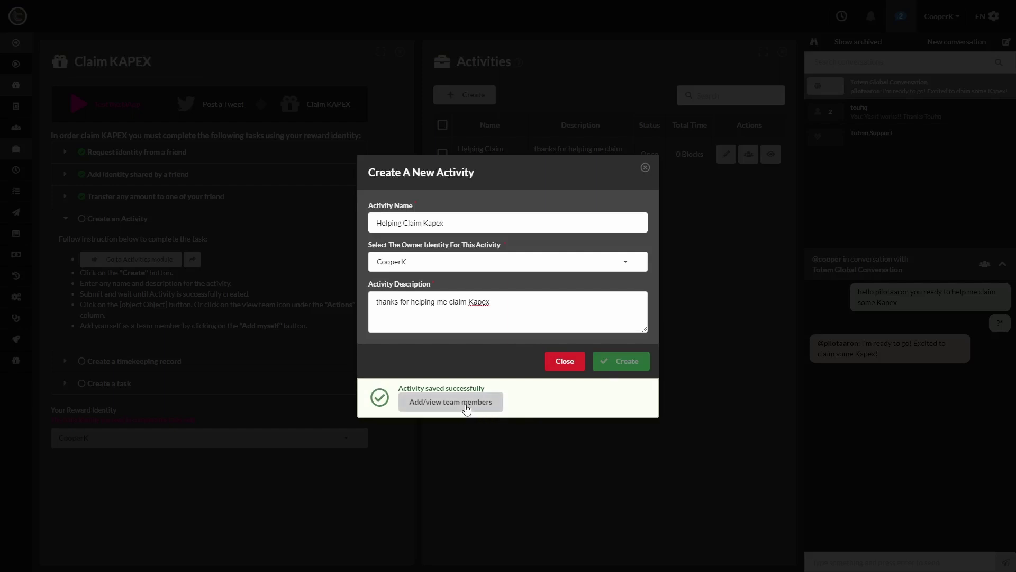
Add yourself to the Helping Claim Kapex activity team and close the team list
click(465, 404)
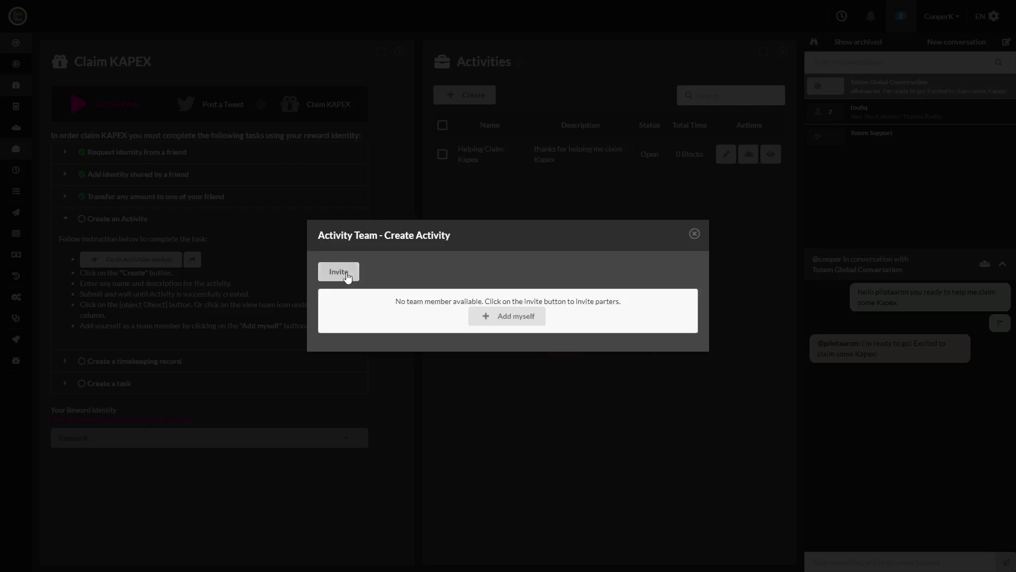
click(344, 275)
click(499, 316)
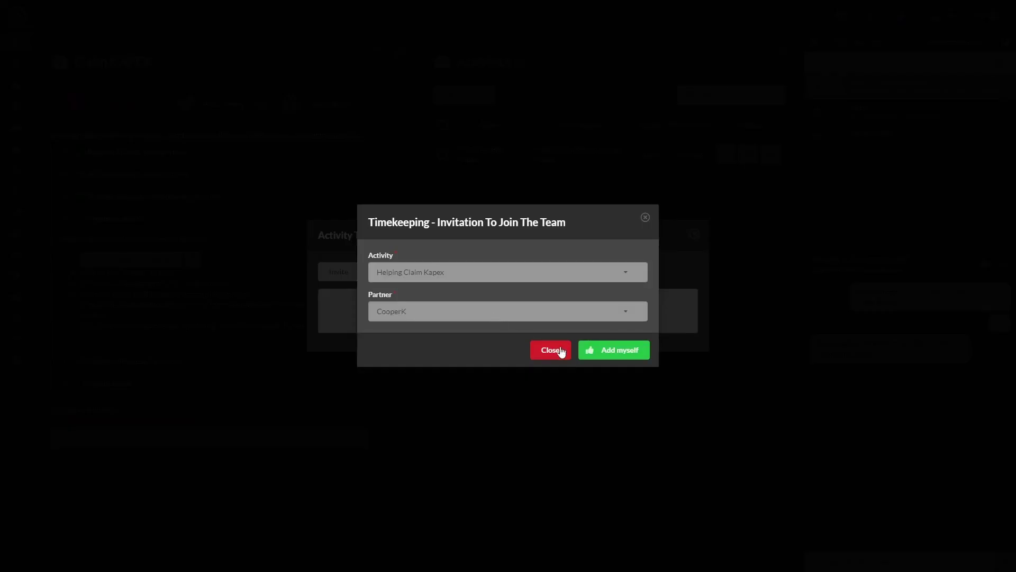
click(617, 354)
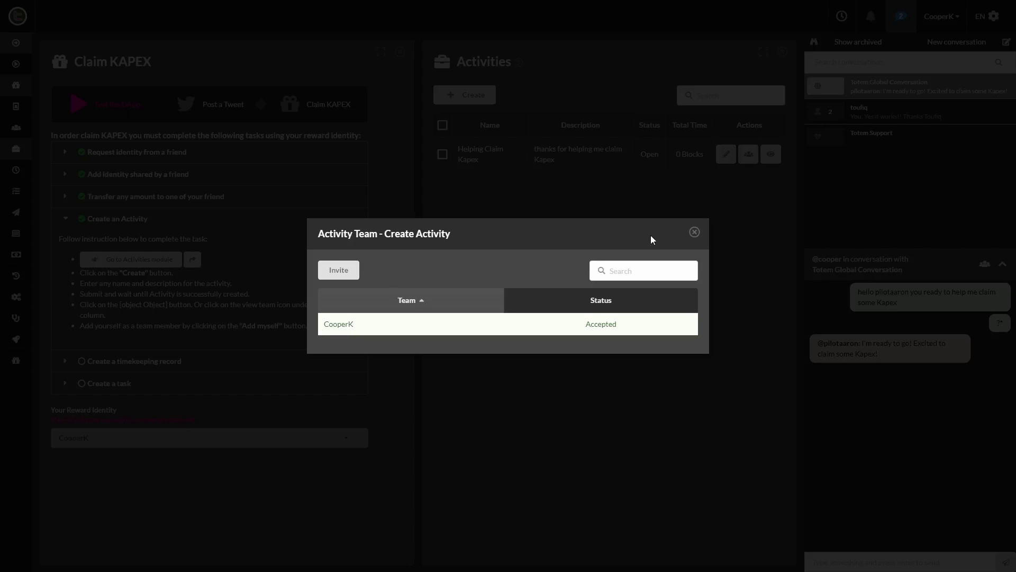
click(694, 231)
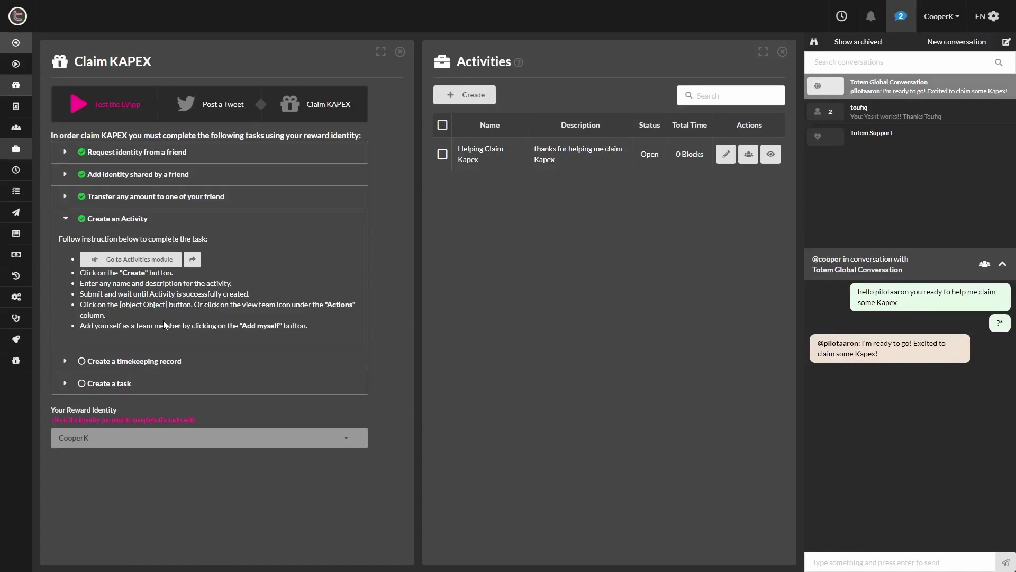
Show the timekeeping instructions, hide chat and Activities, and start a new Timekeeping time record
click(66, 220)
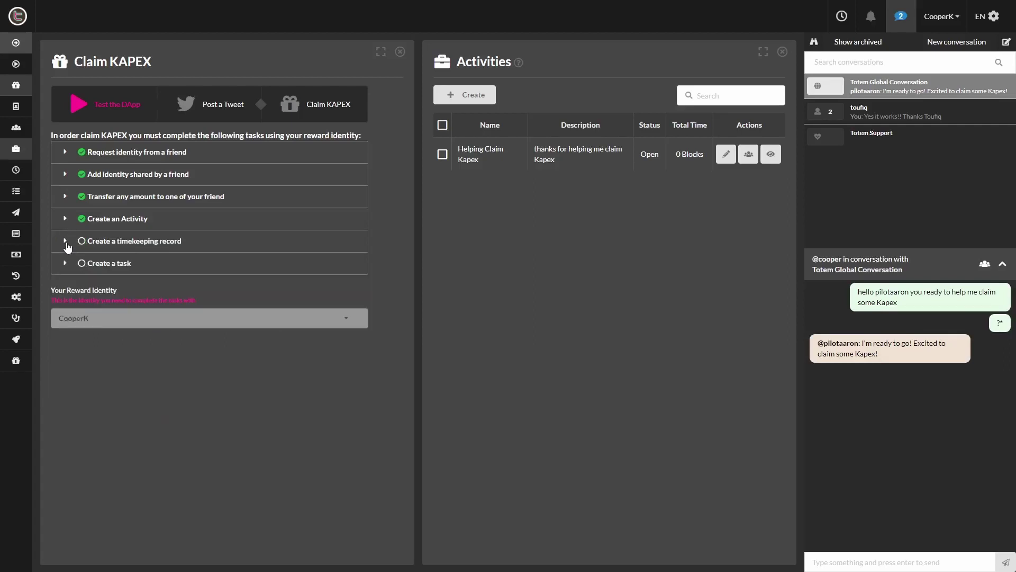
click(66, 243)
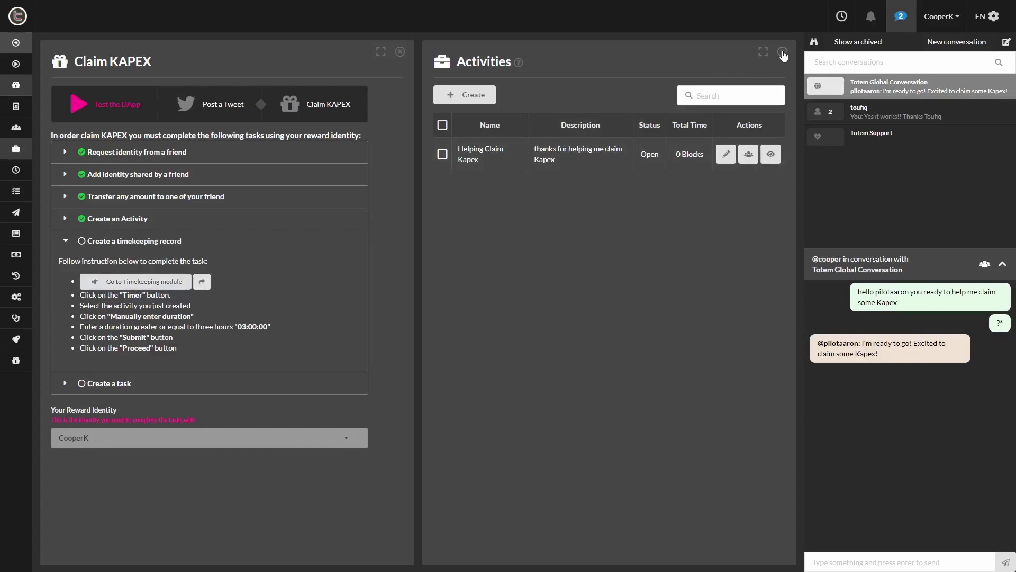
click(783, 55)
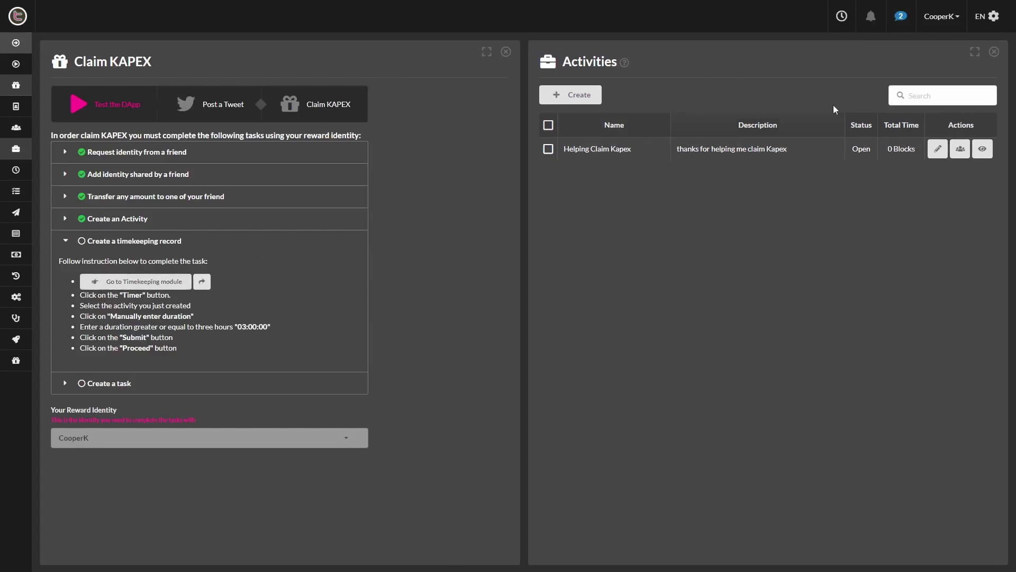
click(994, 52)
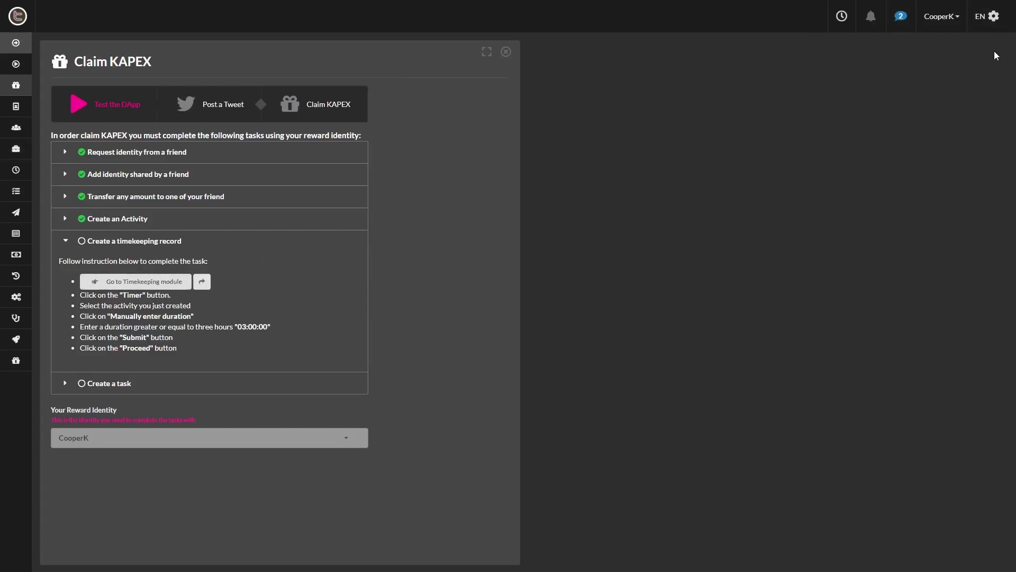
click(134, 287)
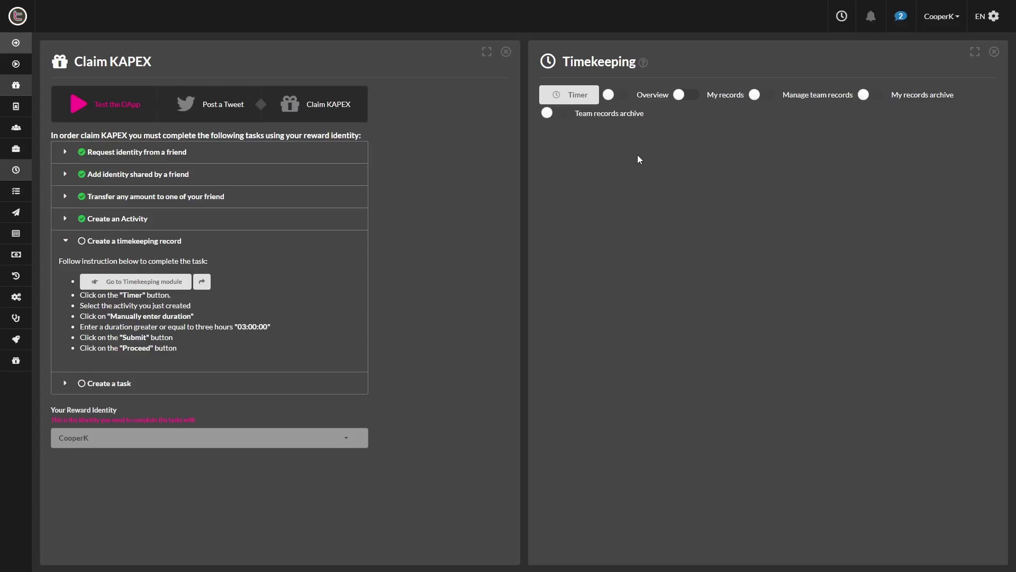
click(577, 99)
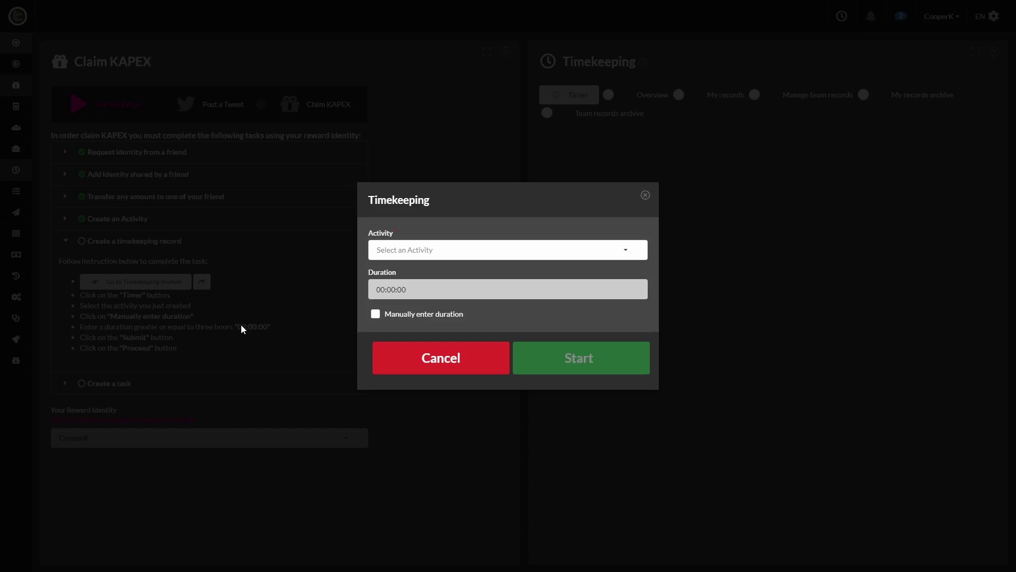
Fill in the time record for Helping Claim Kapex with a manual 03:30:00 duration
click(388, 249)
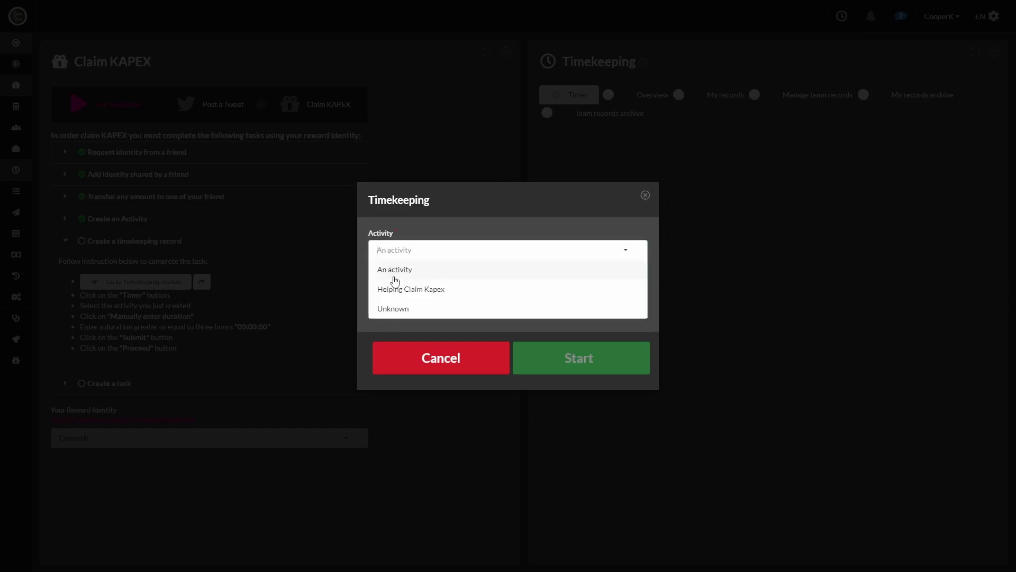
click(394, 290)
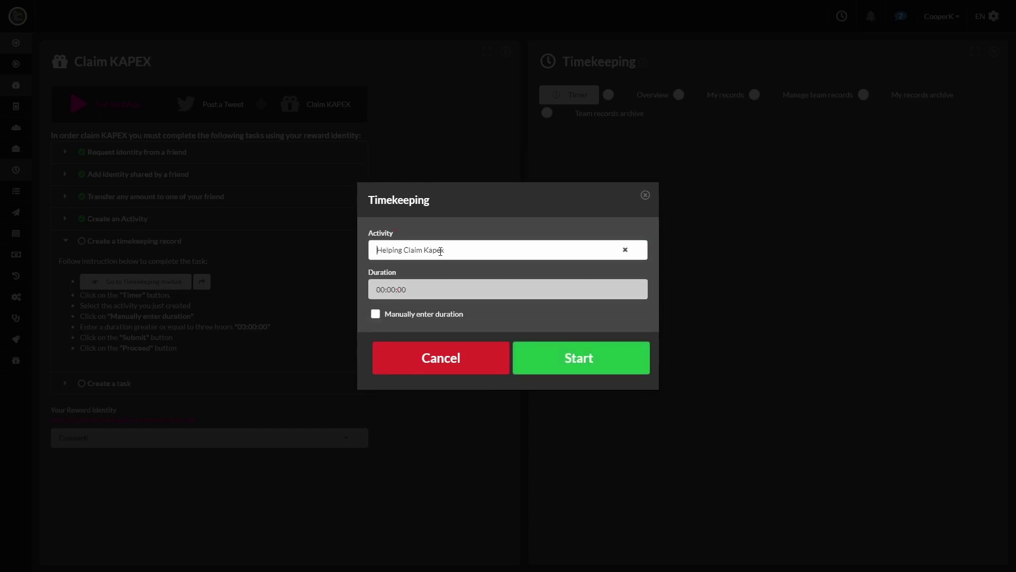
click(376, 314)
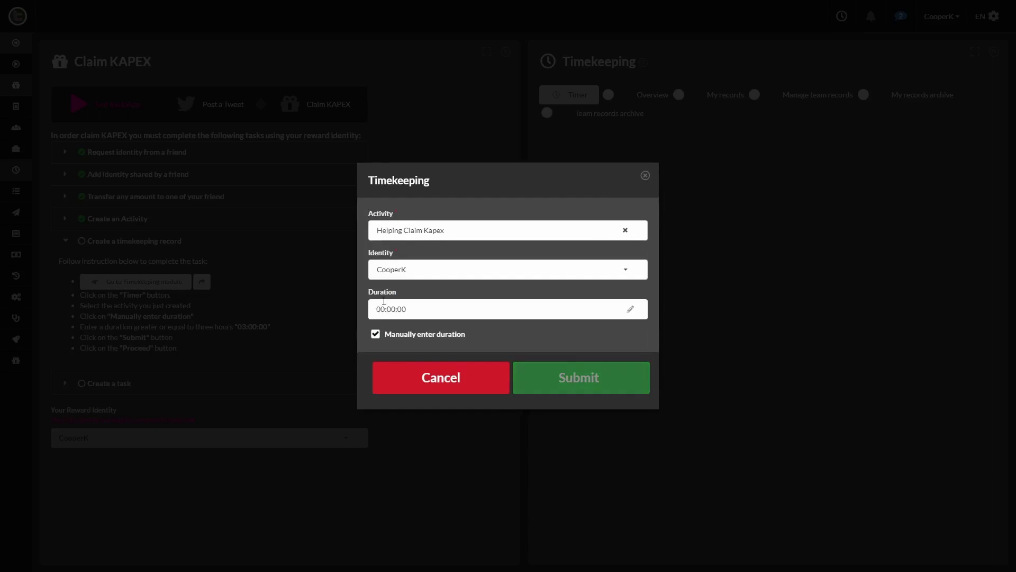
click(383, 308)
text(3)
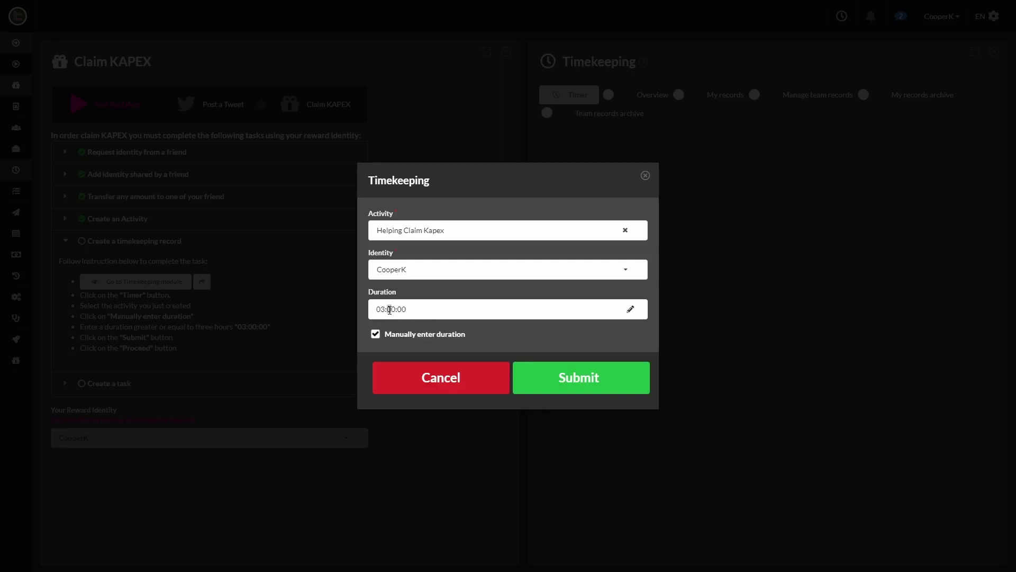
click(389, 309)
text(3)
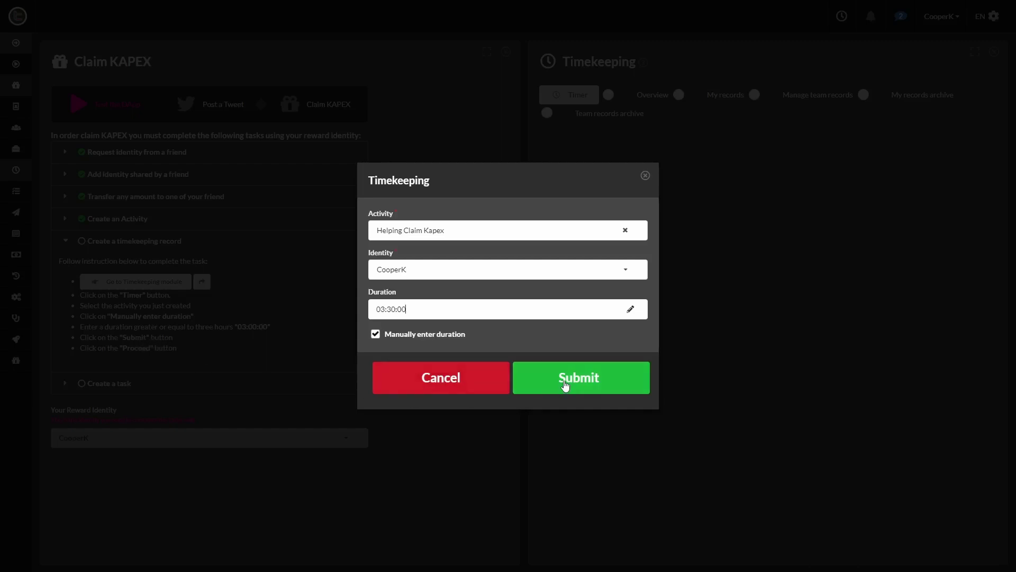
Submit and confirm the 03:30:00 time record, then close the timekeeping dialog
click(565, 385)
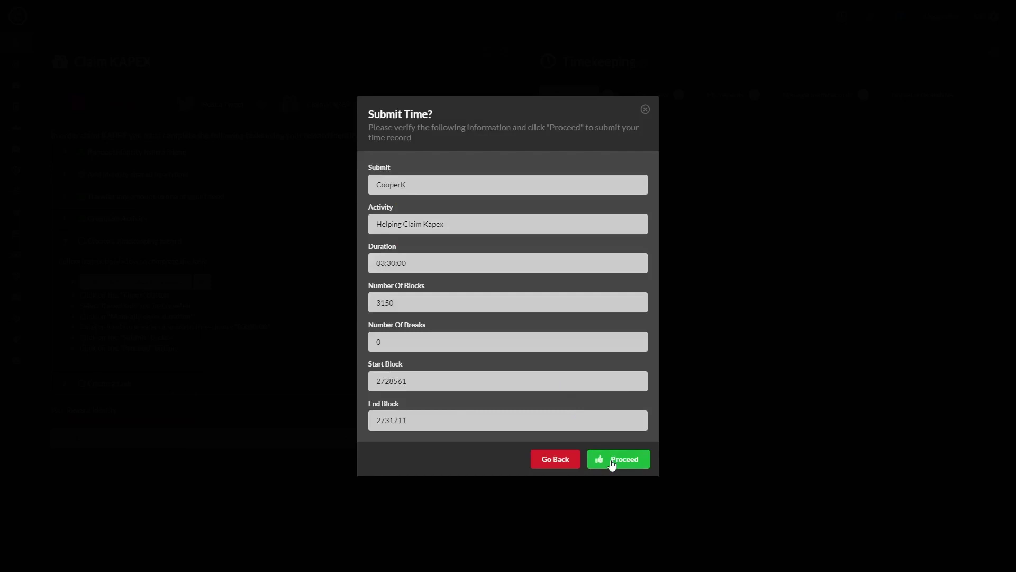
click(612, 460)
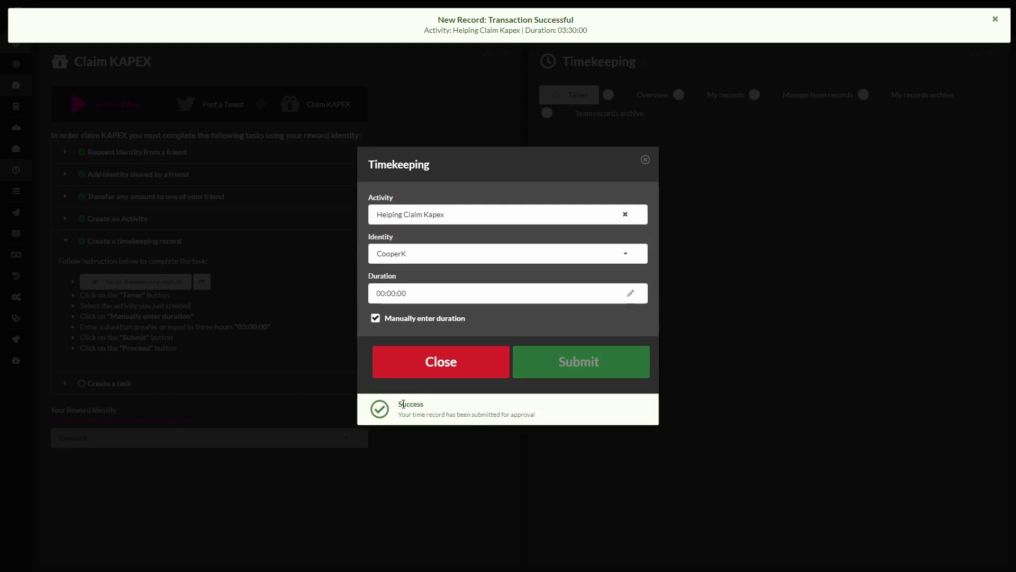
click(733, 231)
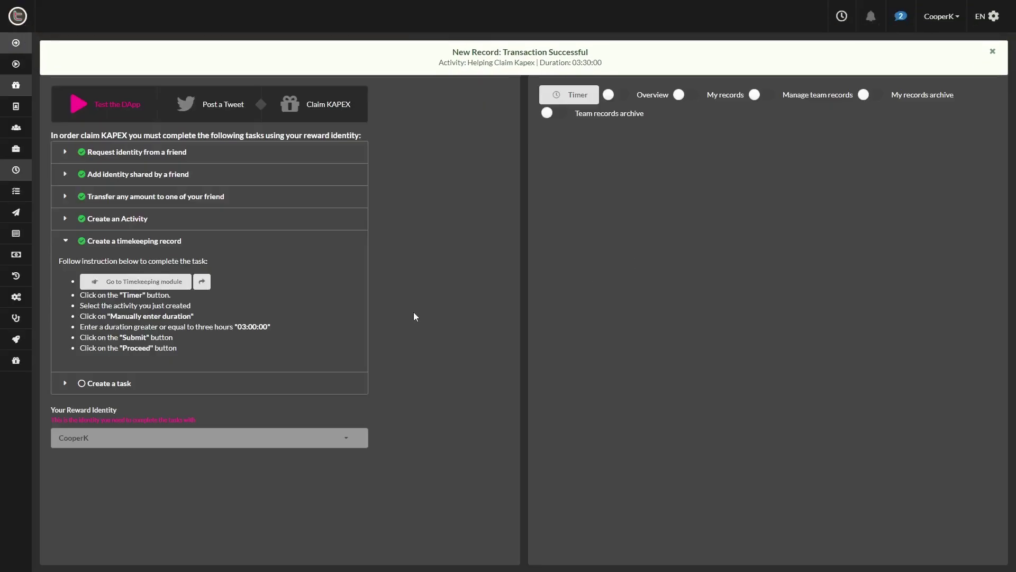
Show the Create a task instructions and open a blank new-task form in the Tasks module
click(65, 243)
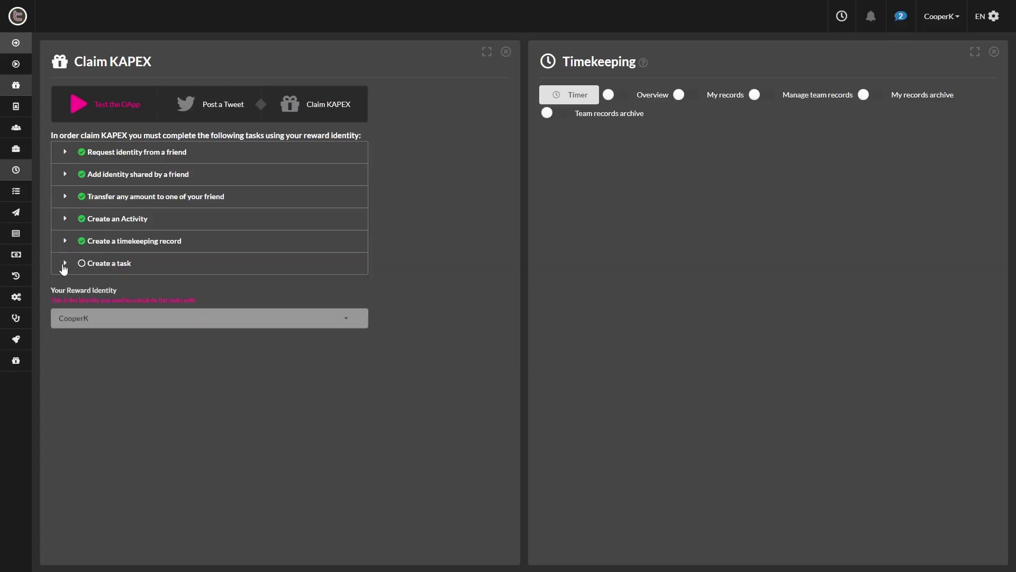
click(63, 266)
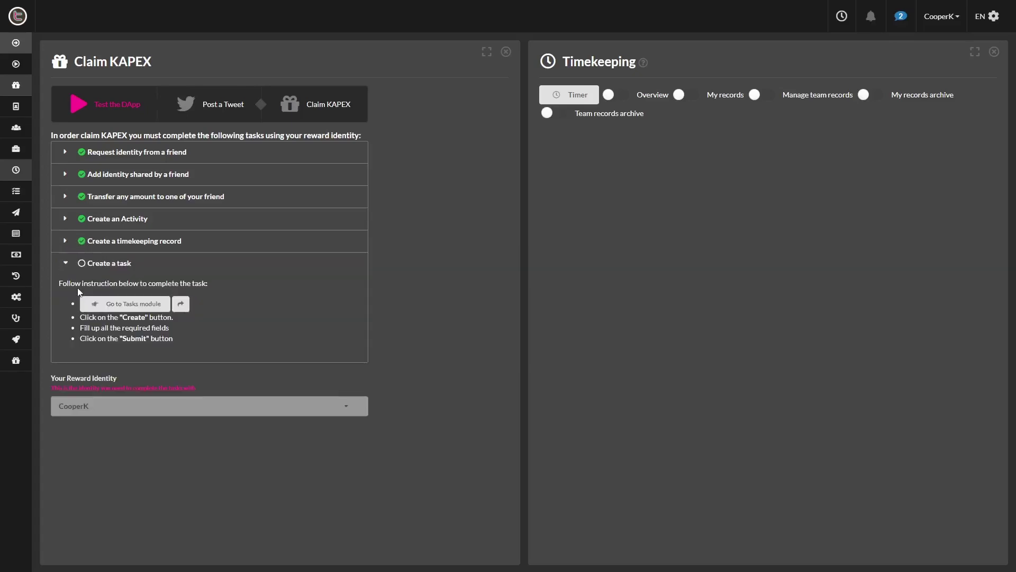
click(150, 305)
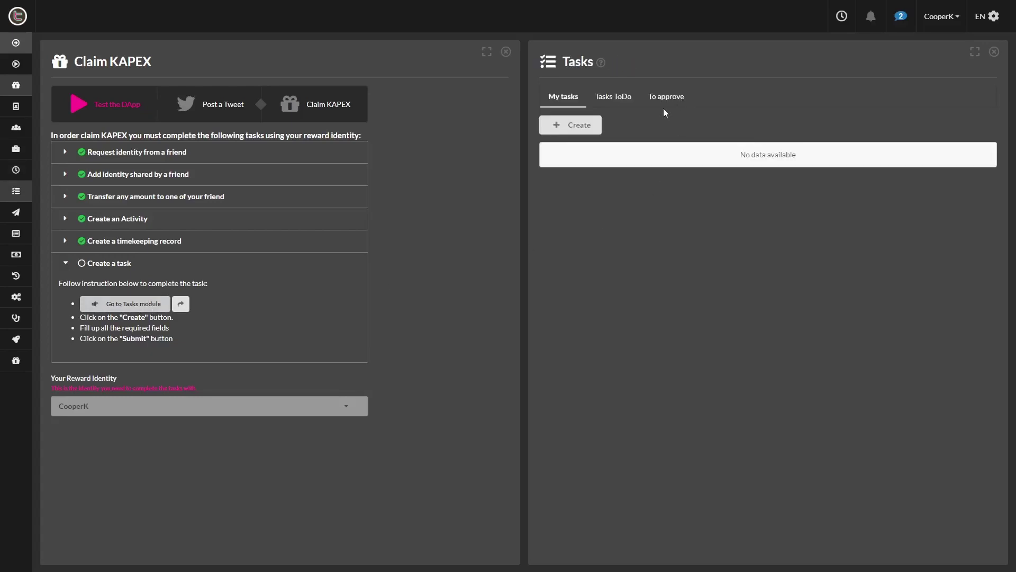
click(581, 127)
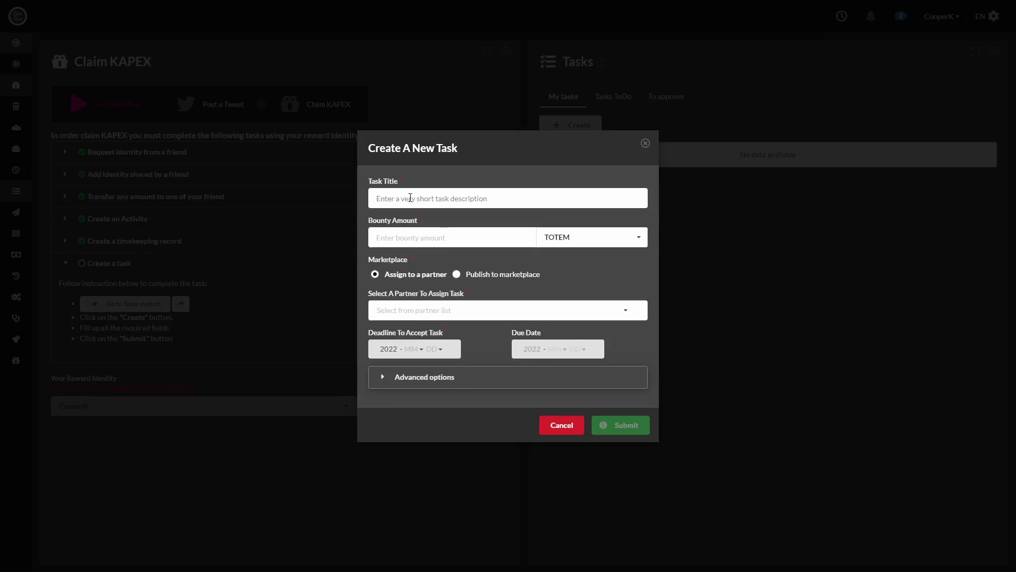
Title the task 'My First Task', give it a 1 TOTEM bounty, assign the first partner, and expand advanced options
text(My First Task)
click(408, 237)
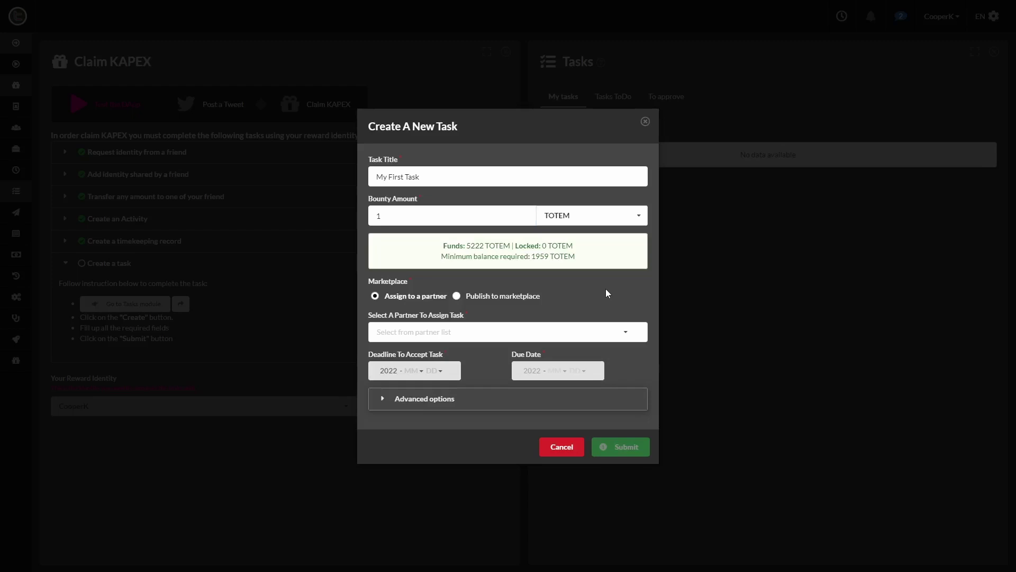
click(489, 331)
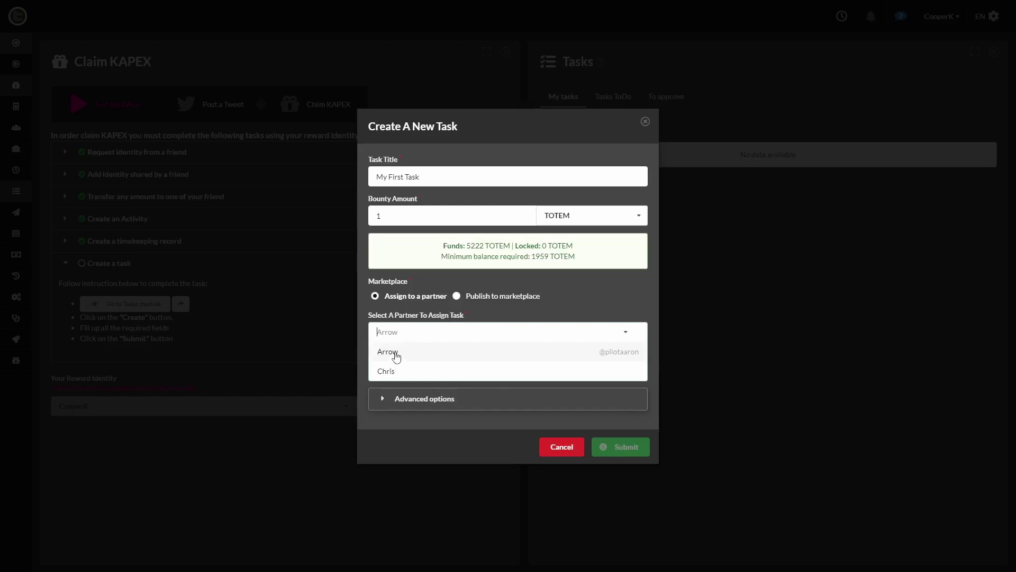
click(396, 353)
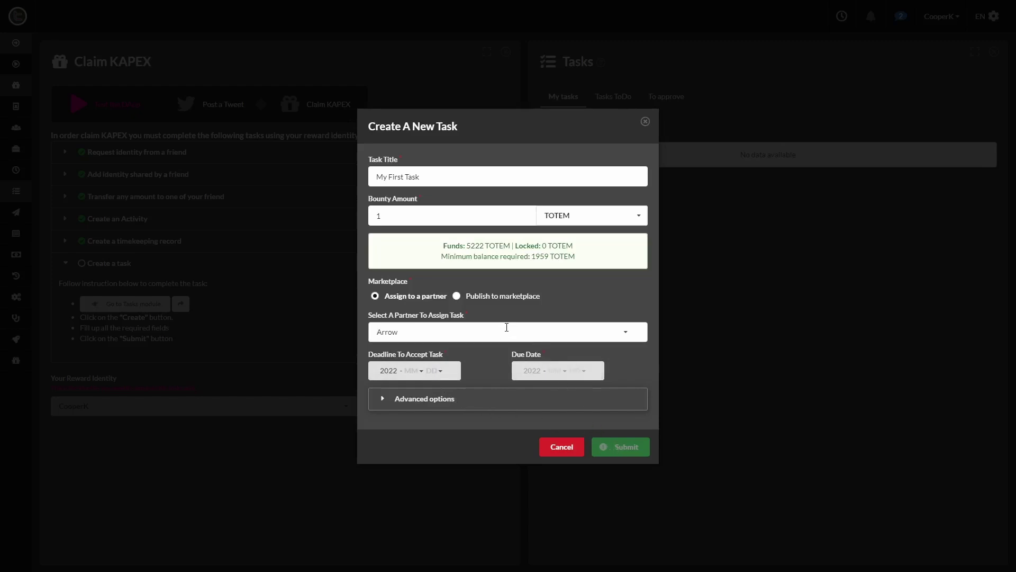
click(434, 402)
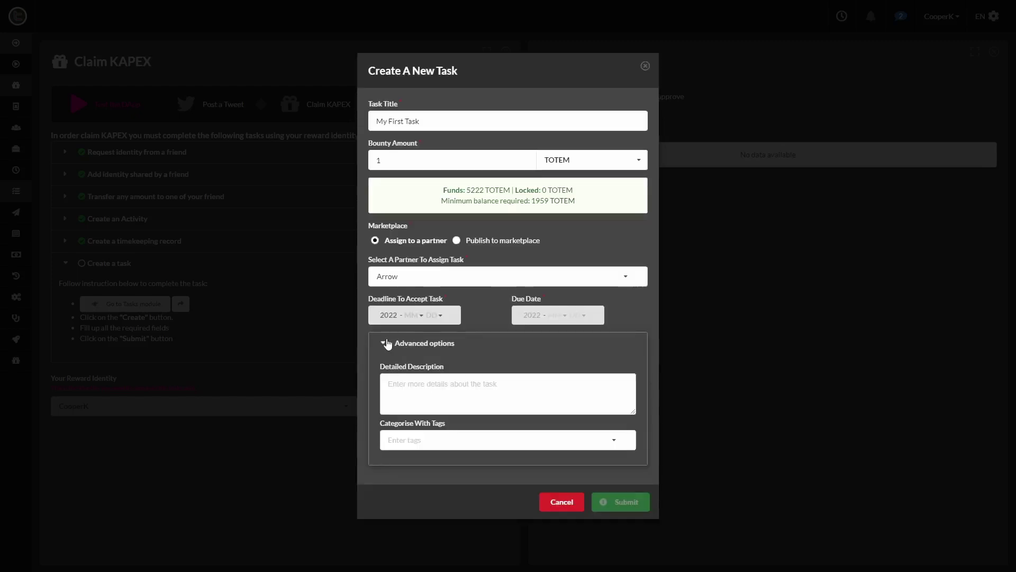
Set the task's acceptance deadline to 2022-11-06 with the month and day dropdowns
click(407, 283)
click(402, 294)
click(439, 316)
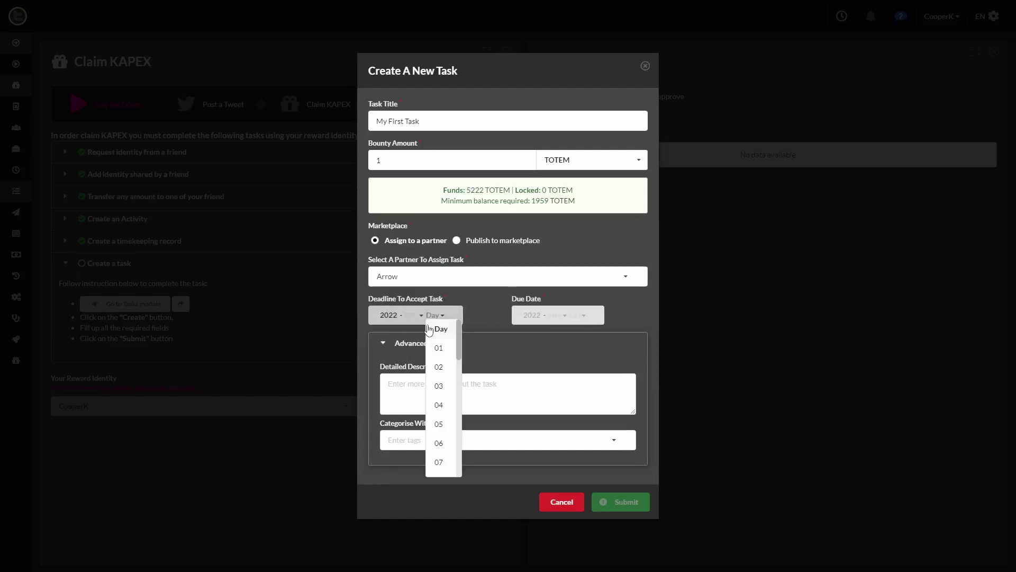
click(410, 316)
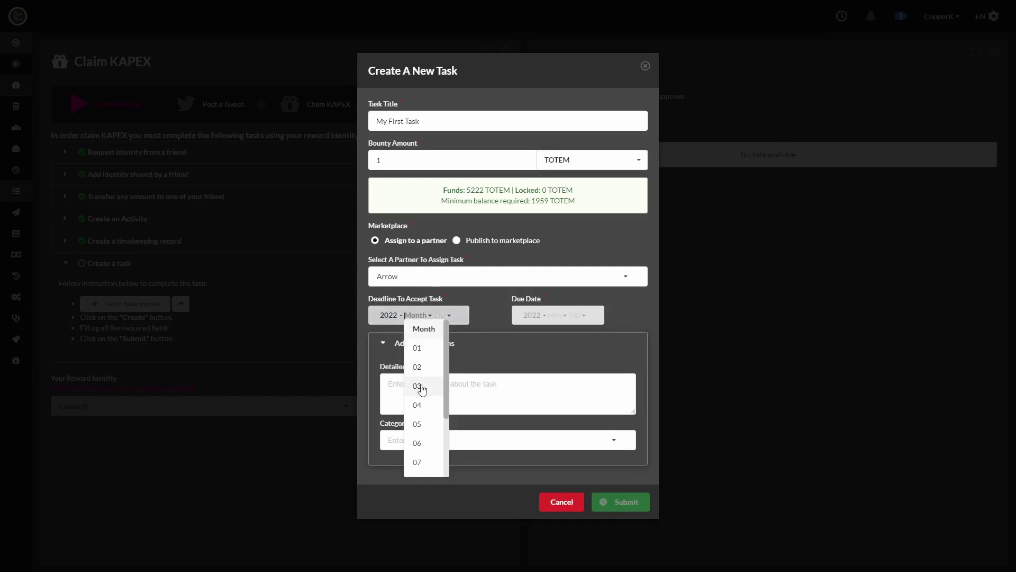
scroll(418, 410, down, 2)
click(418, 447)
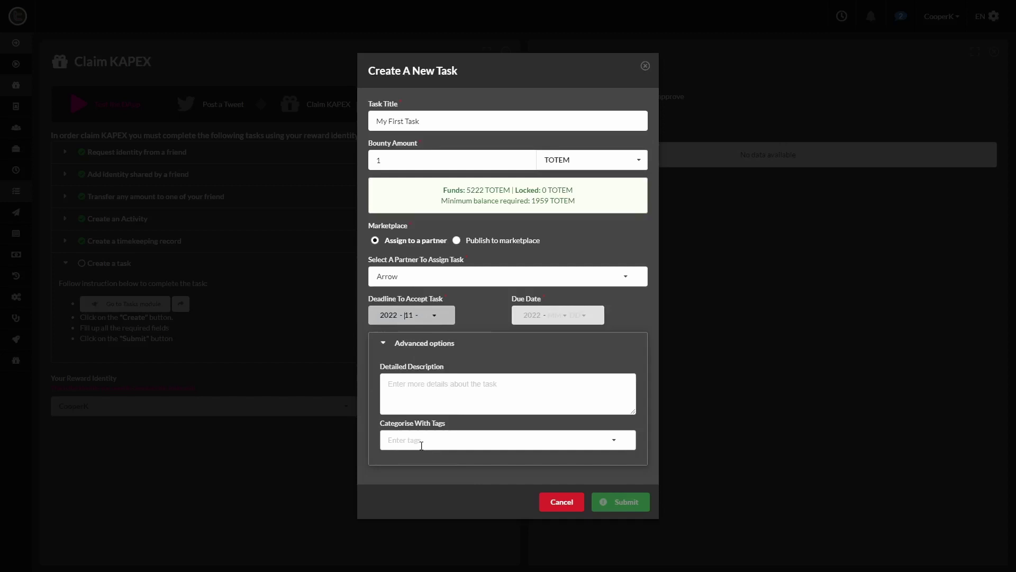
click(423, 314)
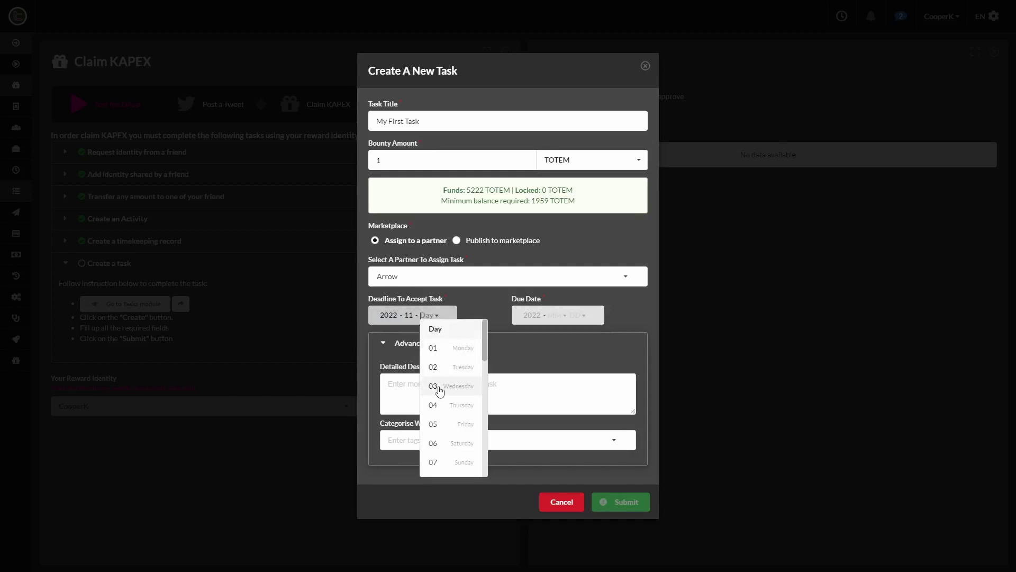
scroll(442, 411, down, 1)
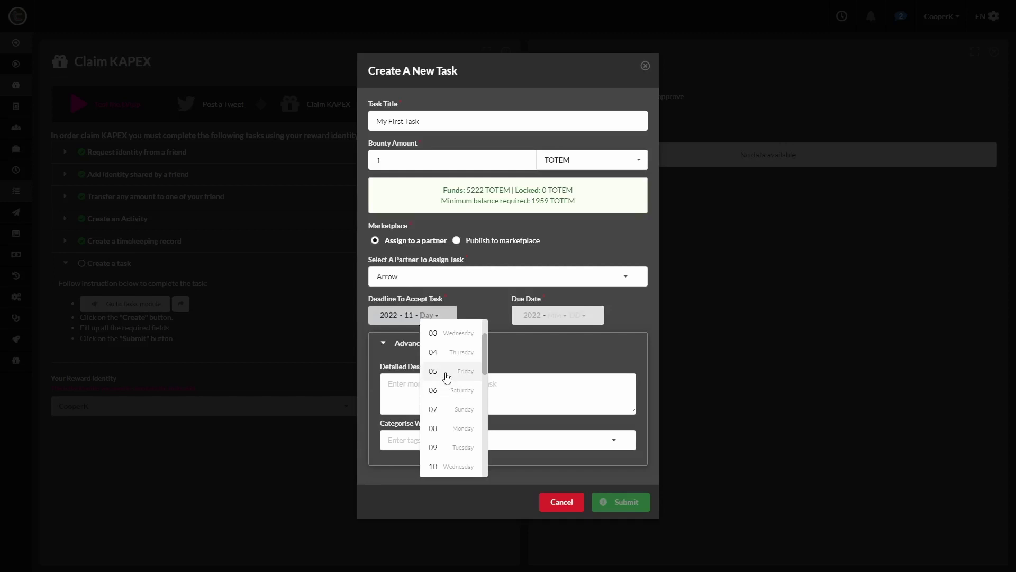
click(447, 391)
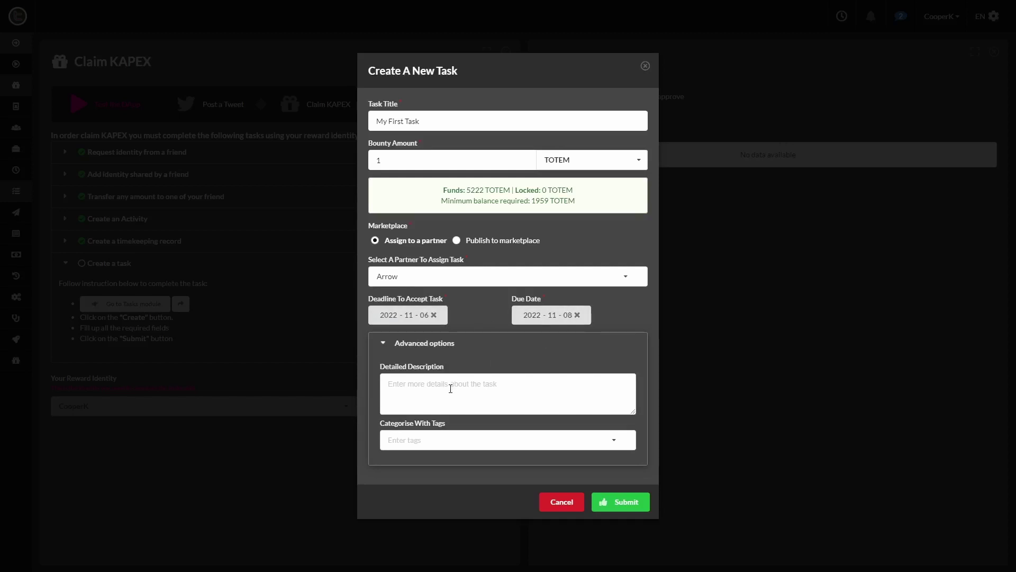
Add the tags totem and kapex to the task
click(455, 440)
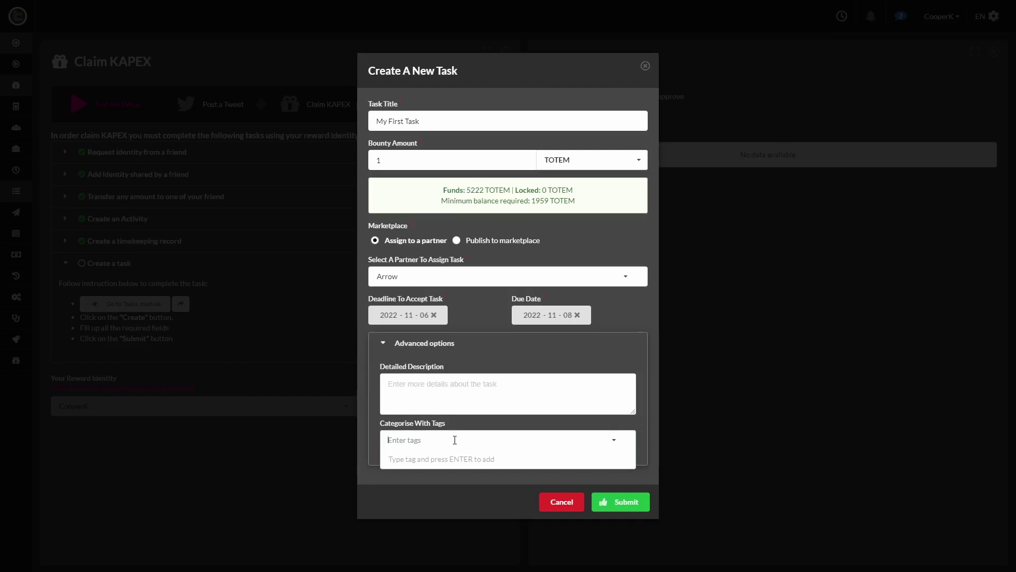
text(totem)
key(Return)
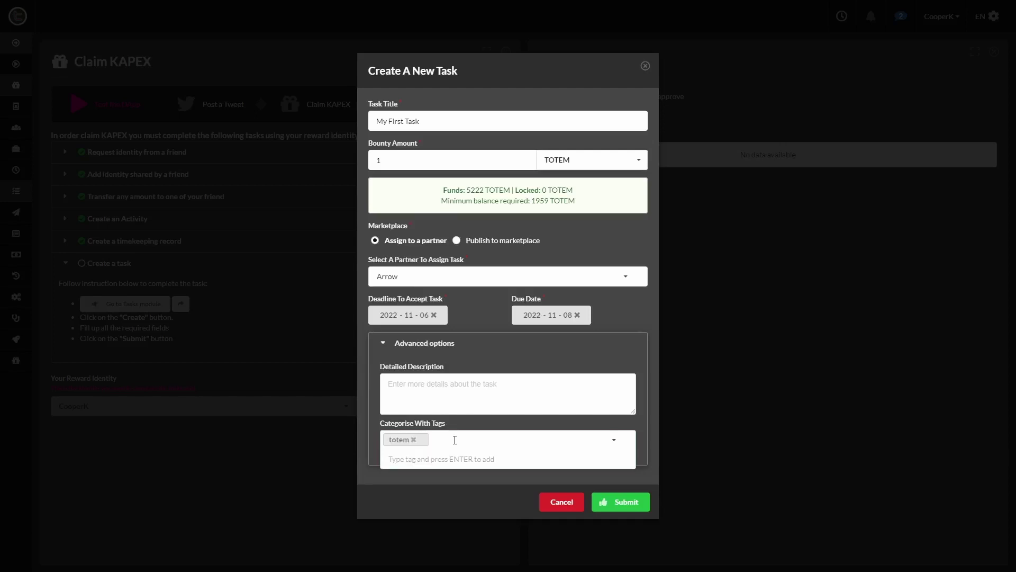
text(kapex)
key(Return)
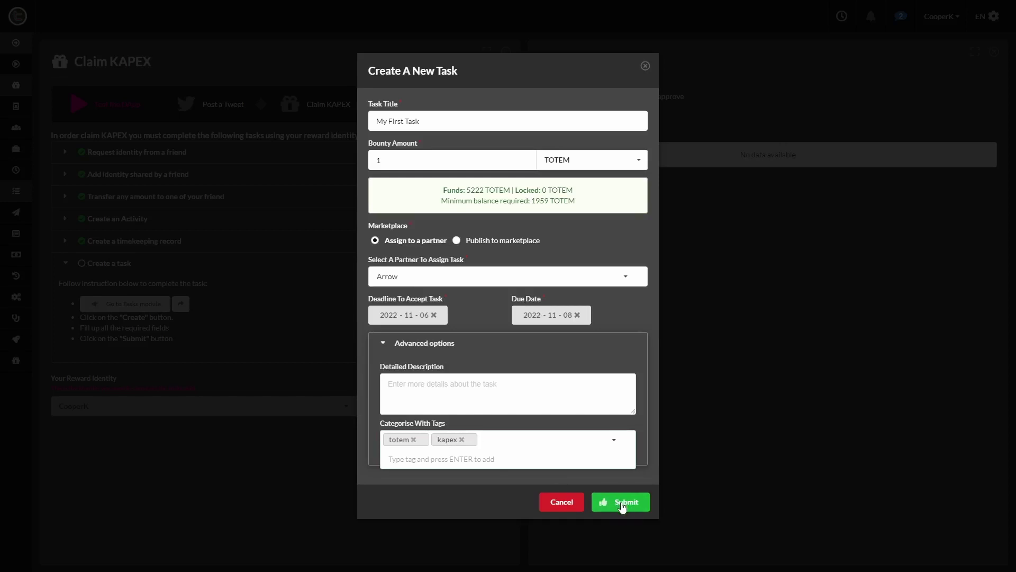
Submit 'My First Task' and close the creation form once it is created
click(623, 507)
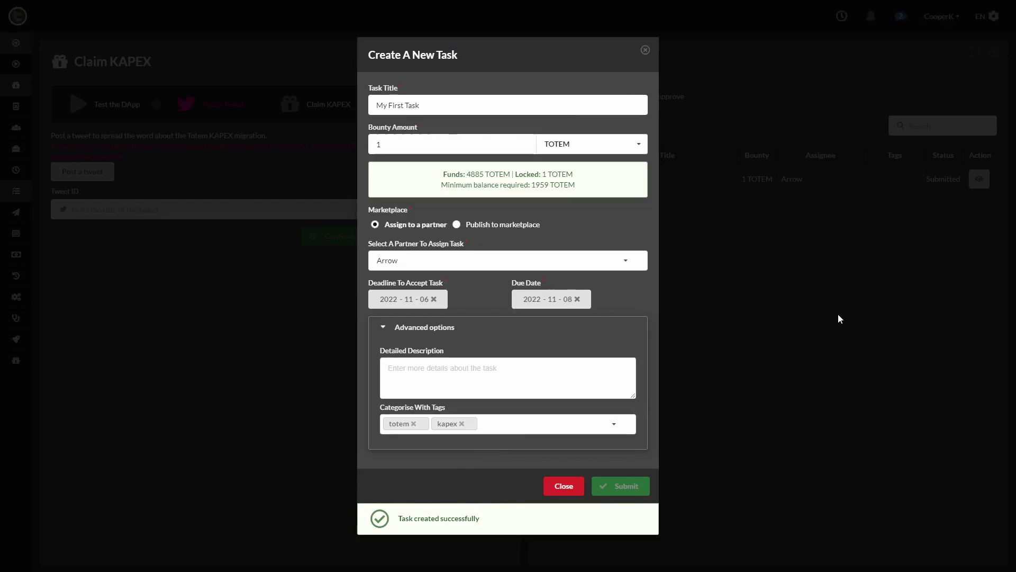
click(645, 51)
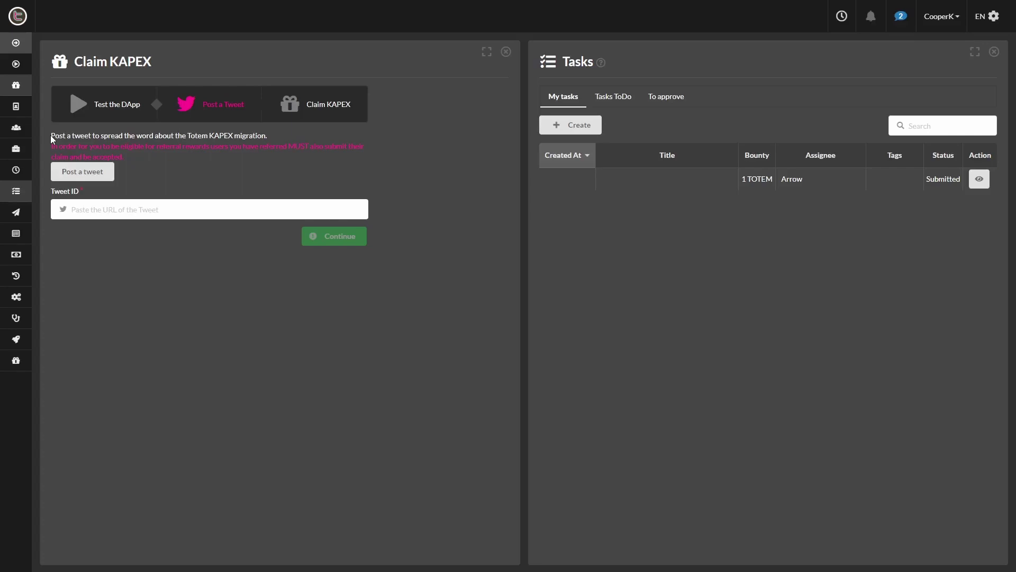
Paste the tweet URL into the Tweet ID field and continue to the feedback step
drag(51, 136, 142, 159)
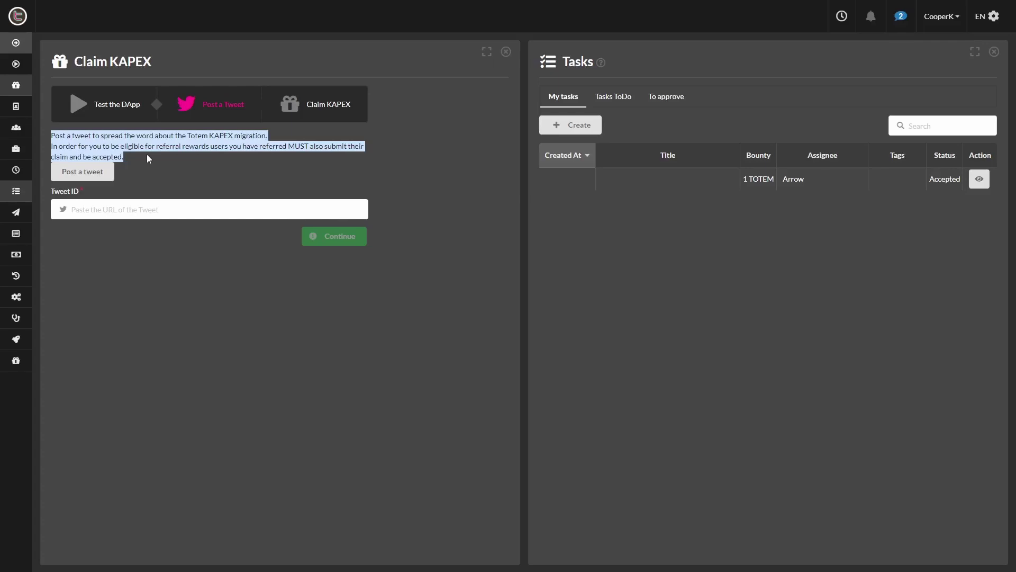
click(154, 159)
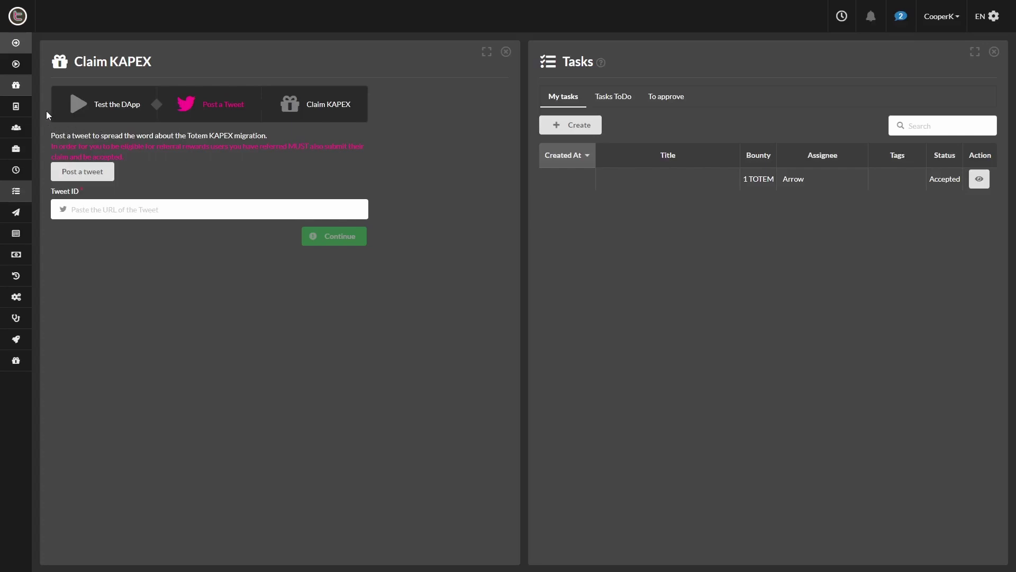
right_click(118, 208)
click(117, 209)
key(ctrl+v)
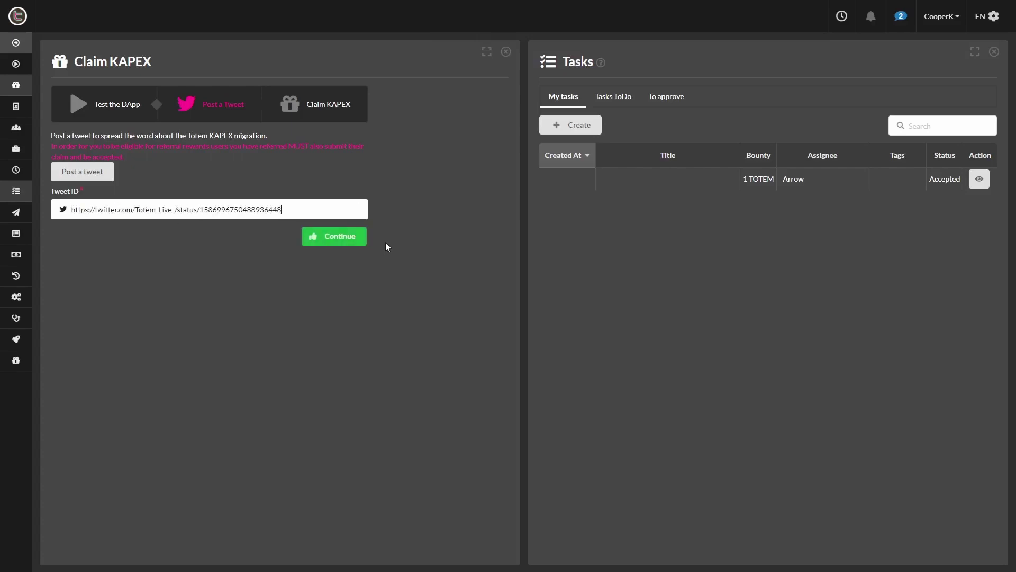
click(352, 238)
click(131, 160)
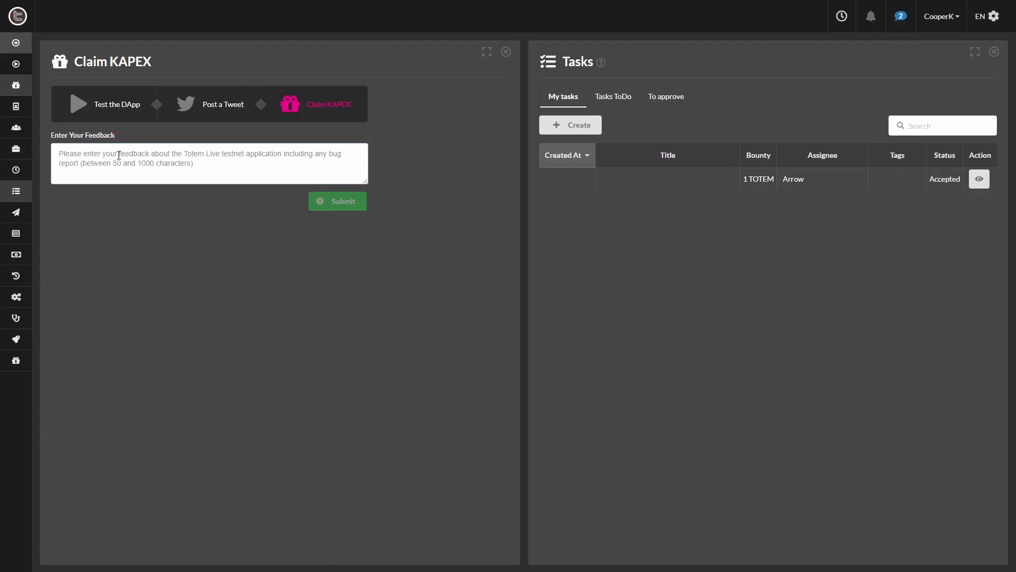
Enter feedback starting 'It was gr', submit the claim, and choose Backup later
text(It was gr)
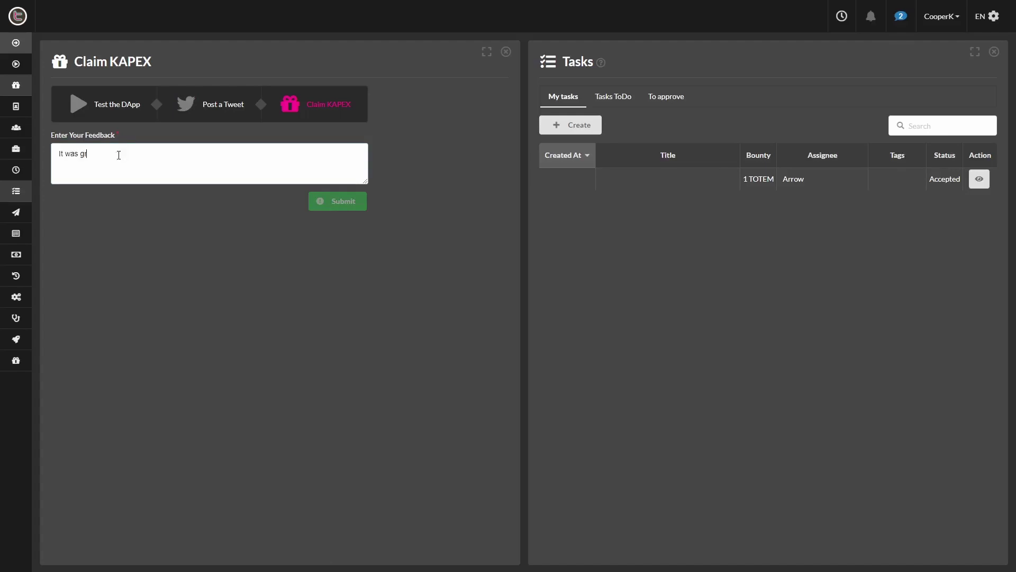
text(eat! learned how to use Totem software and start my journey in Web 3 Accounting!!)
click(344, 202)
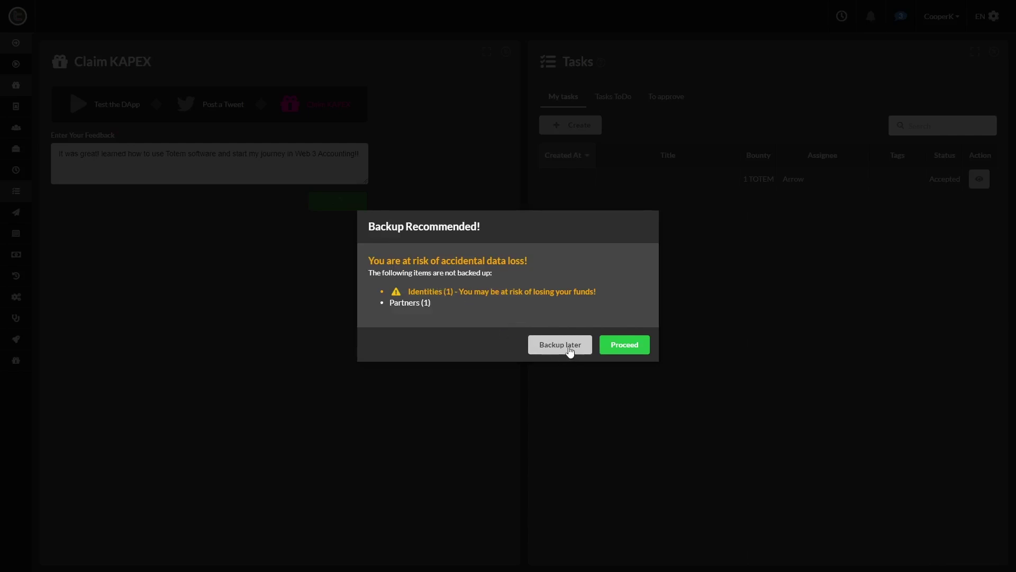
click(569, 347)
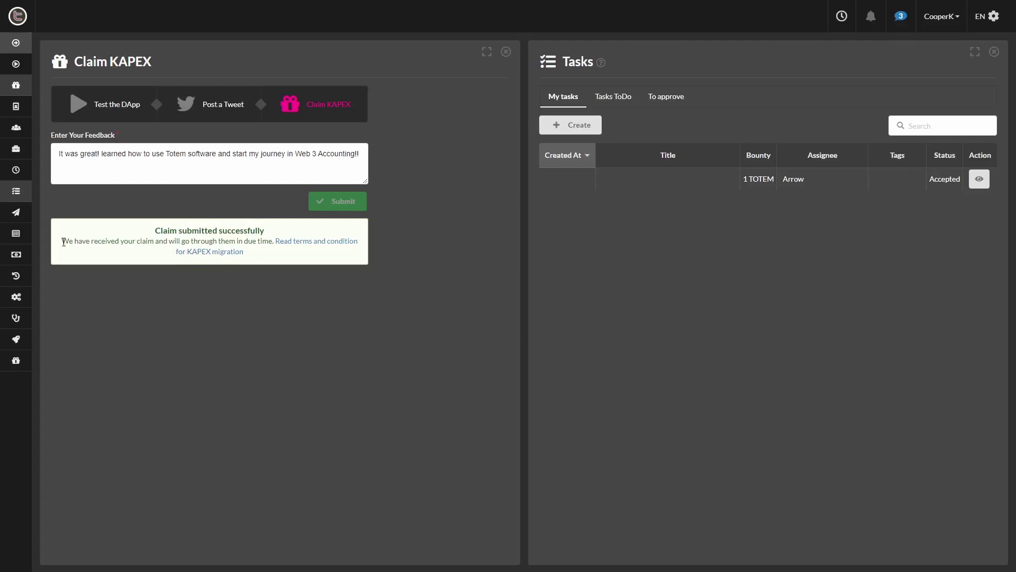
drag(63, 242, 250, 256)
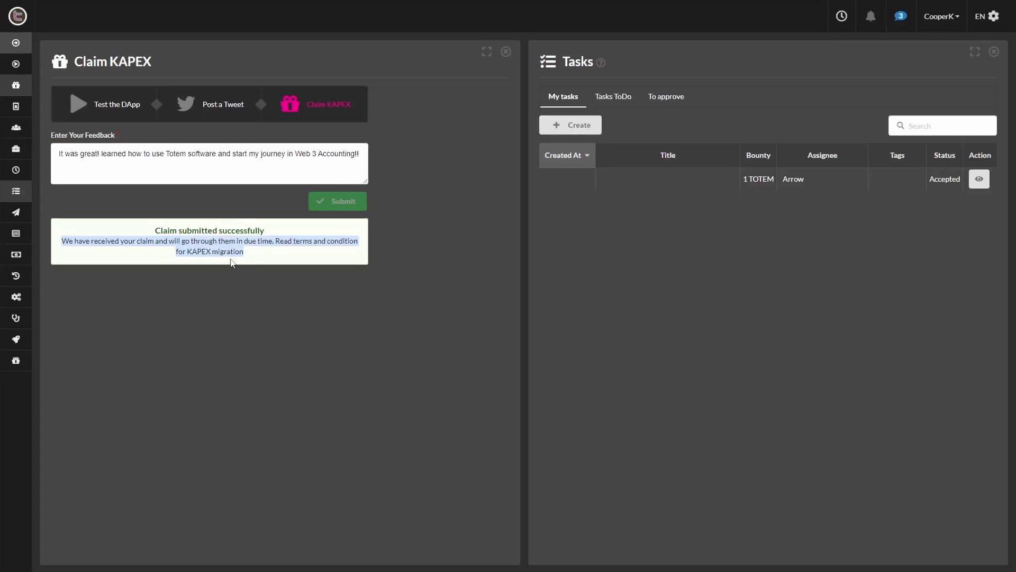
Open the conversations panel from the messages badge beside the claim confirmation
click(439, 141)
click(901, 20)
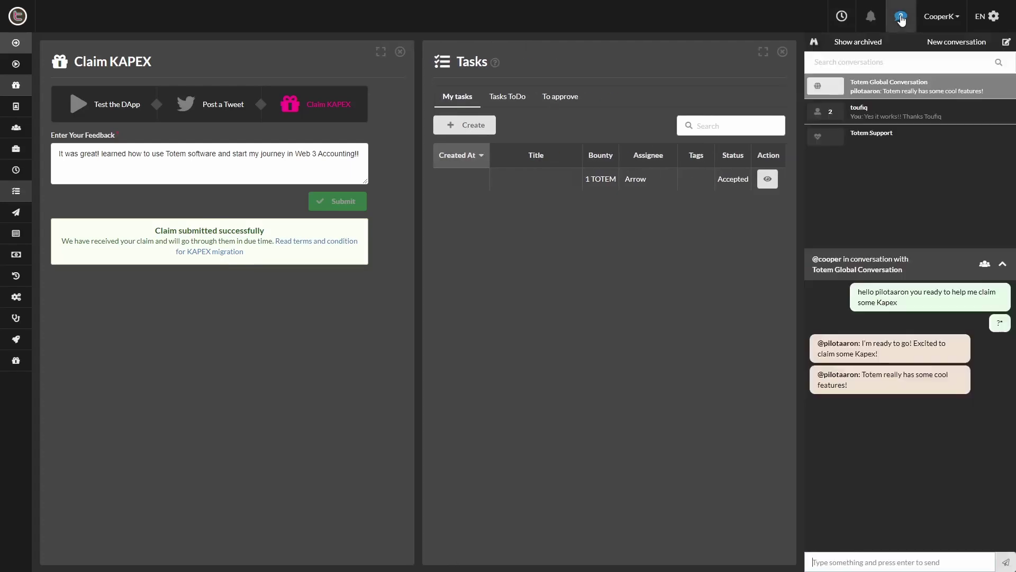